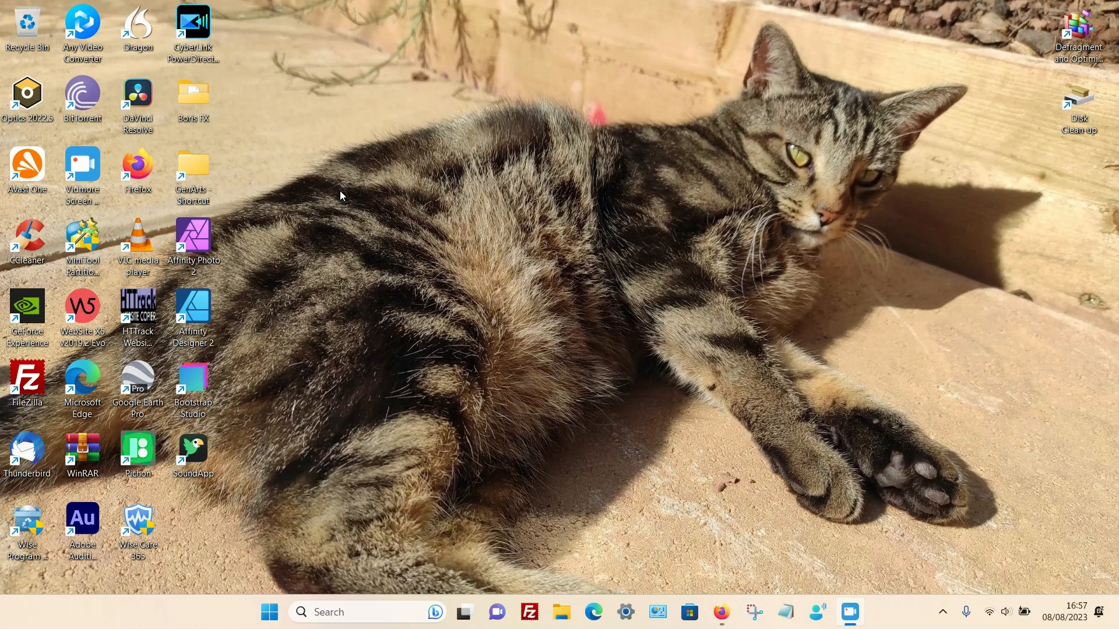
Switch to Firefox and examine the published Taylor Swift post, including its boxed title and its full-width and bordered coloured paragraph sections
left_click(707, 609)
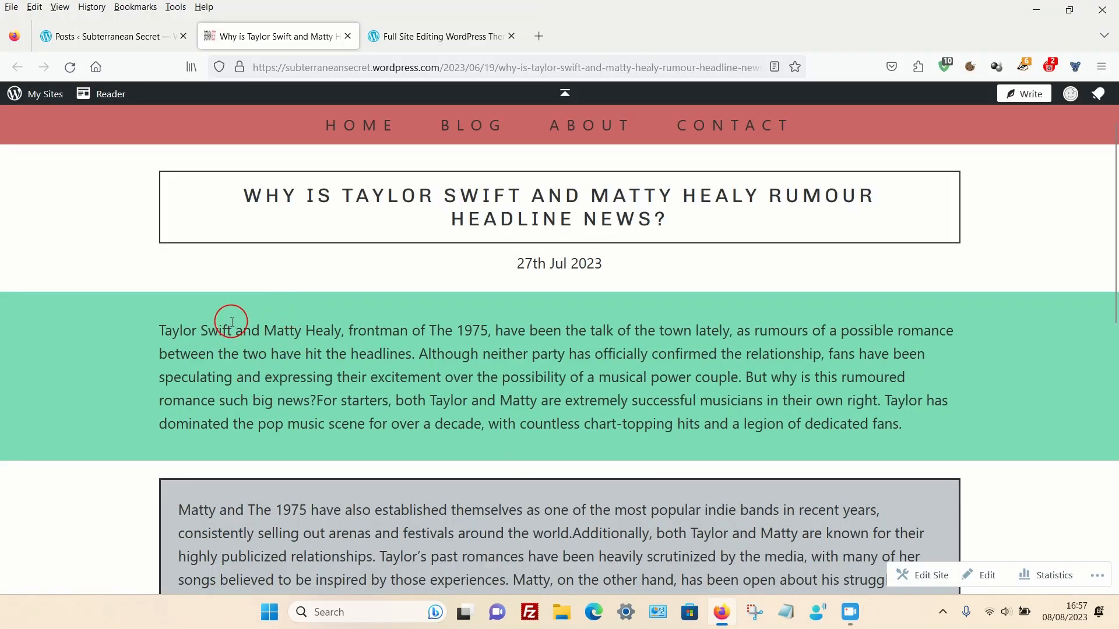
scroll(230, 323, "up", 2)
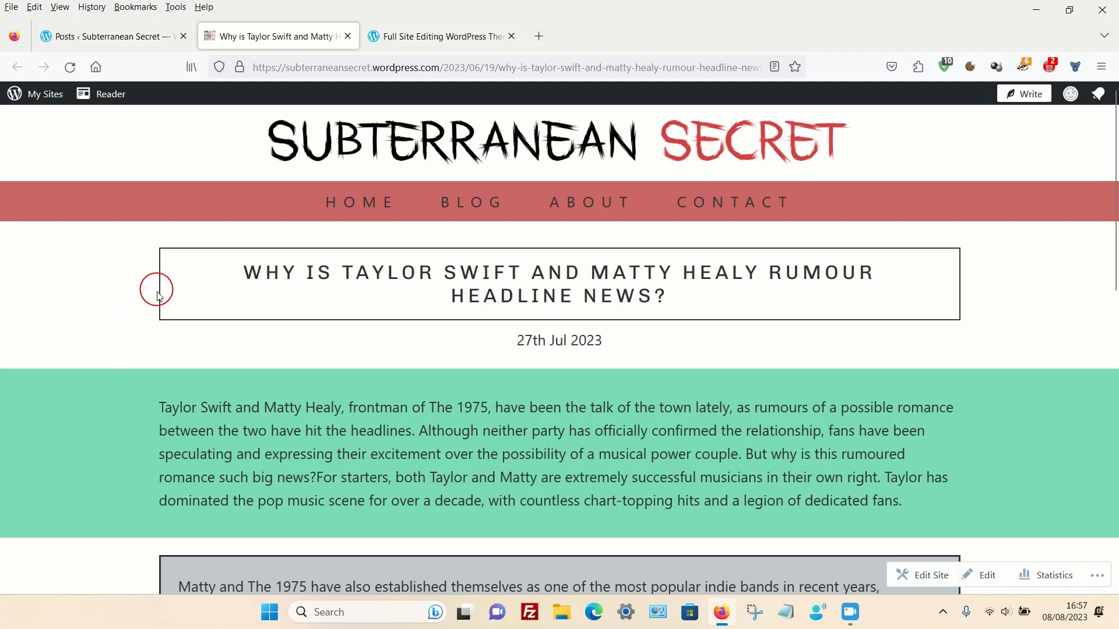
scroll(136, 227, "down", 4)
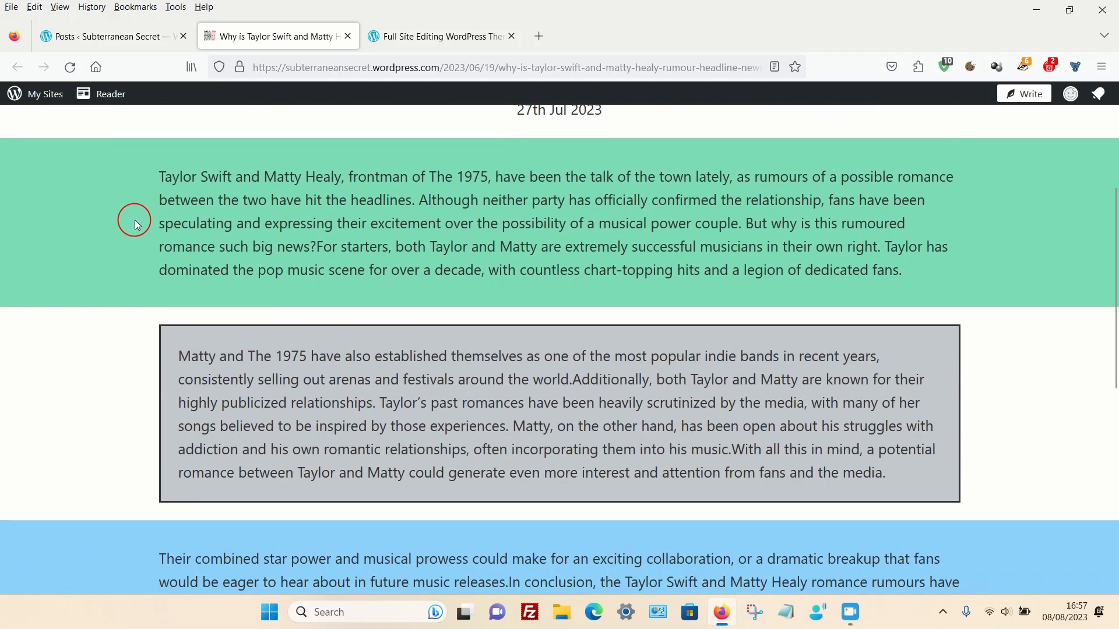
scroll(134, 204, "down", 4)
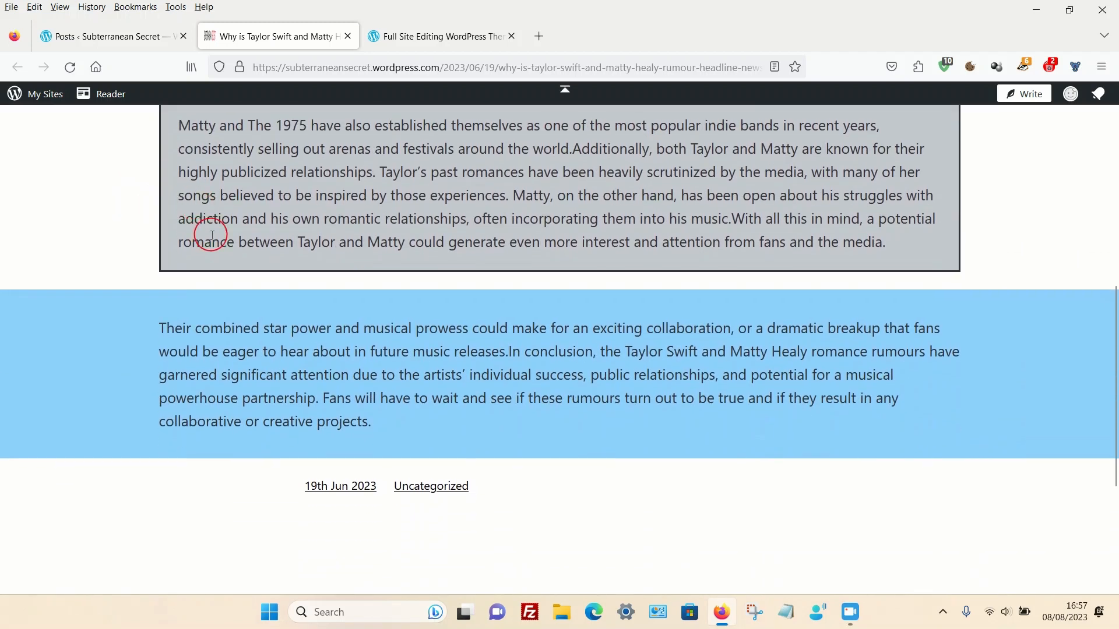
scroll(236, 408, "up", 5)
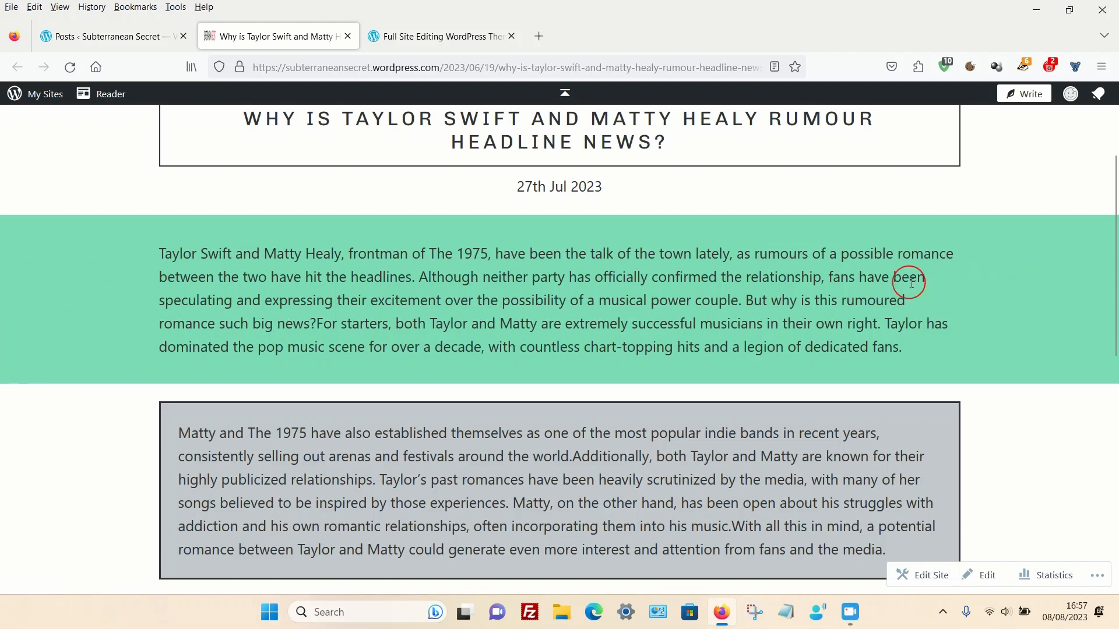
scroll(250, 271, "down", 3)
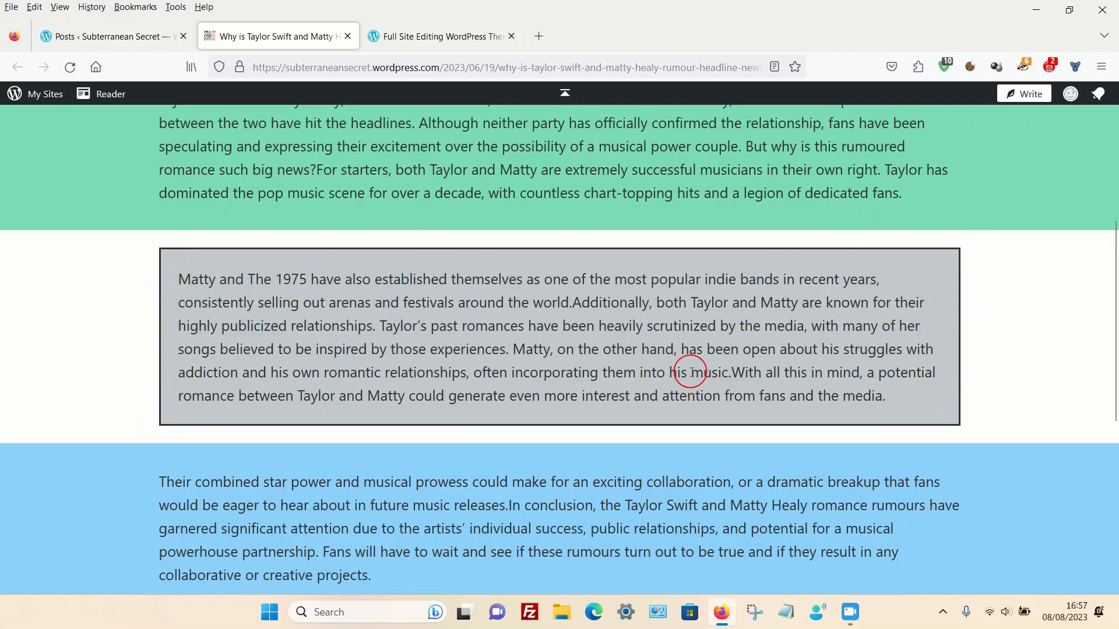
scroll(265, 276, "down", 4)
scroll(287, 297, "up", 5)
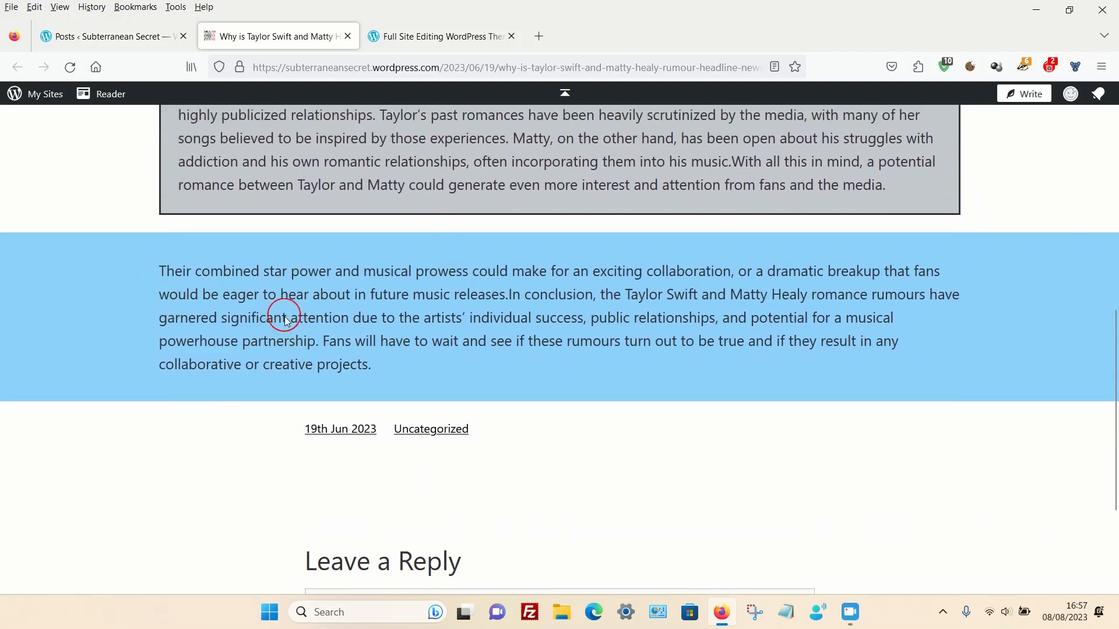
scroll(406, 373, "up", 2)
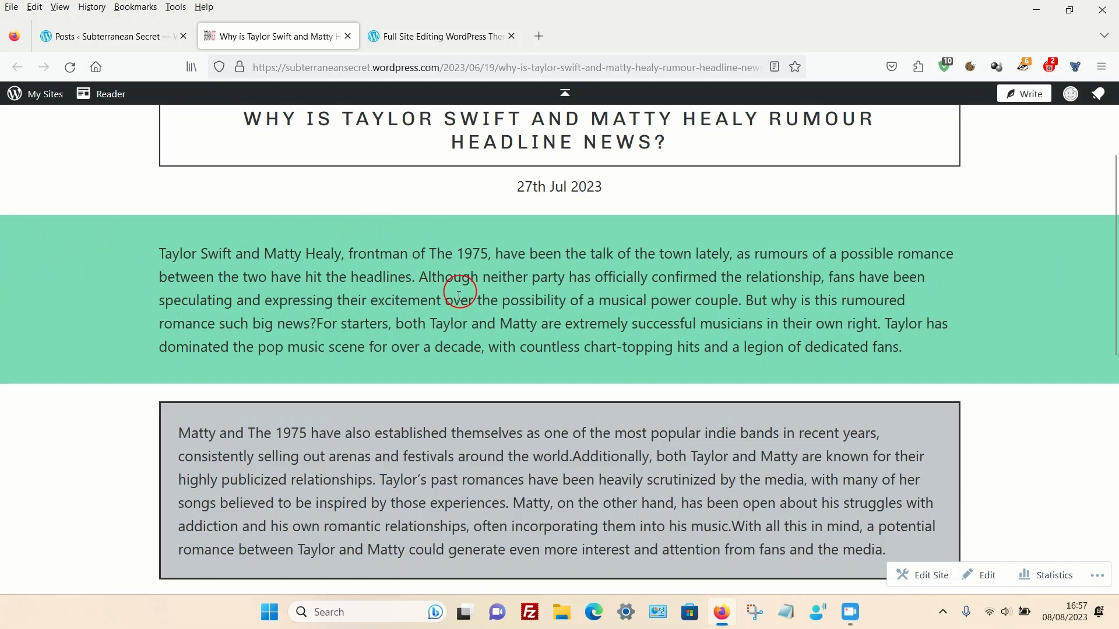
scroll(459, 296, "up", 1)
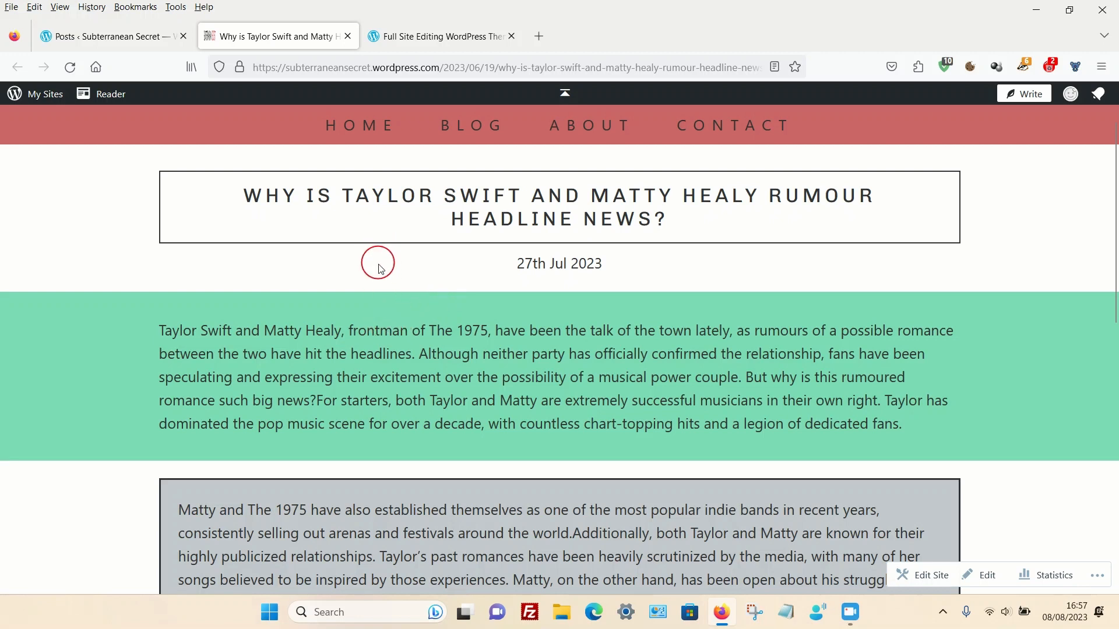
Review the WordPress theme gallery filtered by feature:full-site-editing
left_click(405, 39)
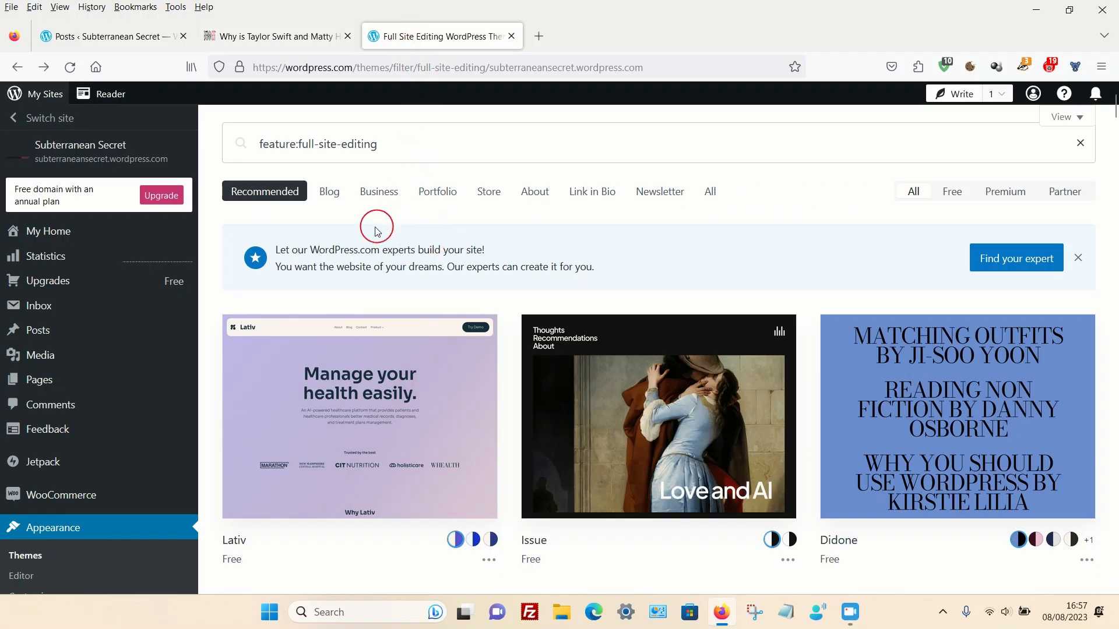
scroll(146, 249, "down", 3)
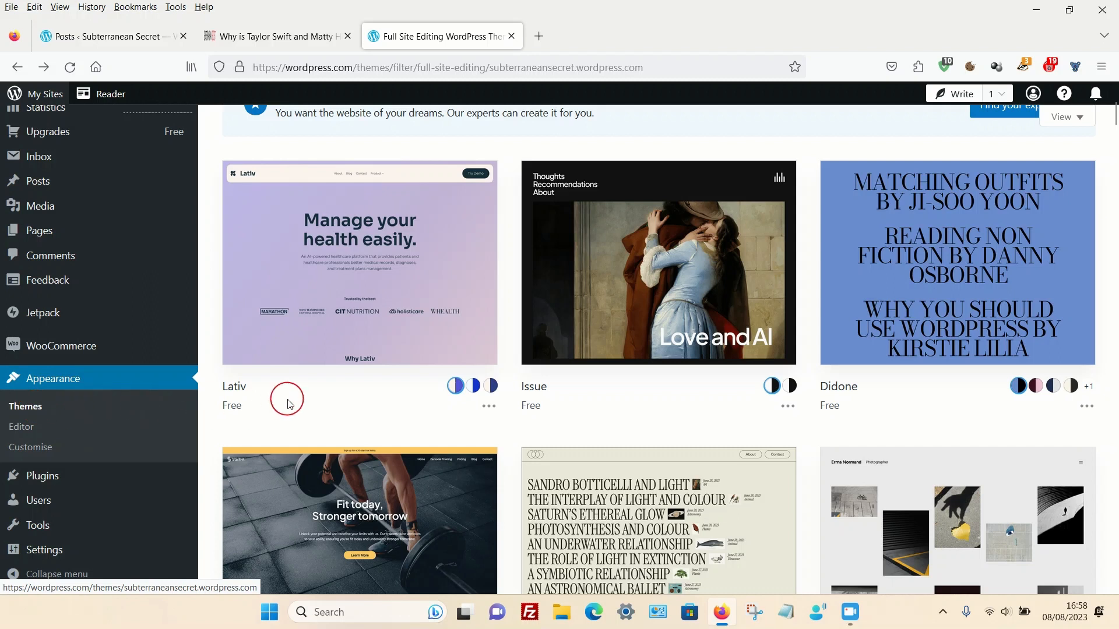
scroll(287, 404, "up", 4)
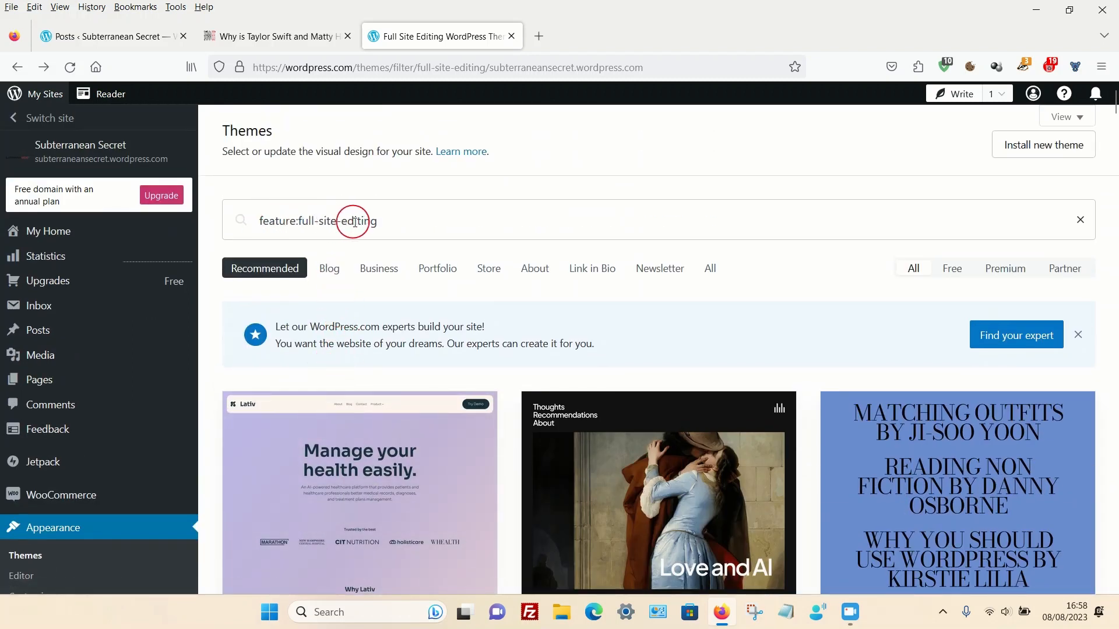
scroll(494, 250, "down", 5)
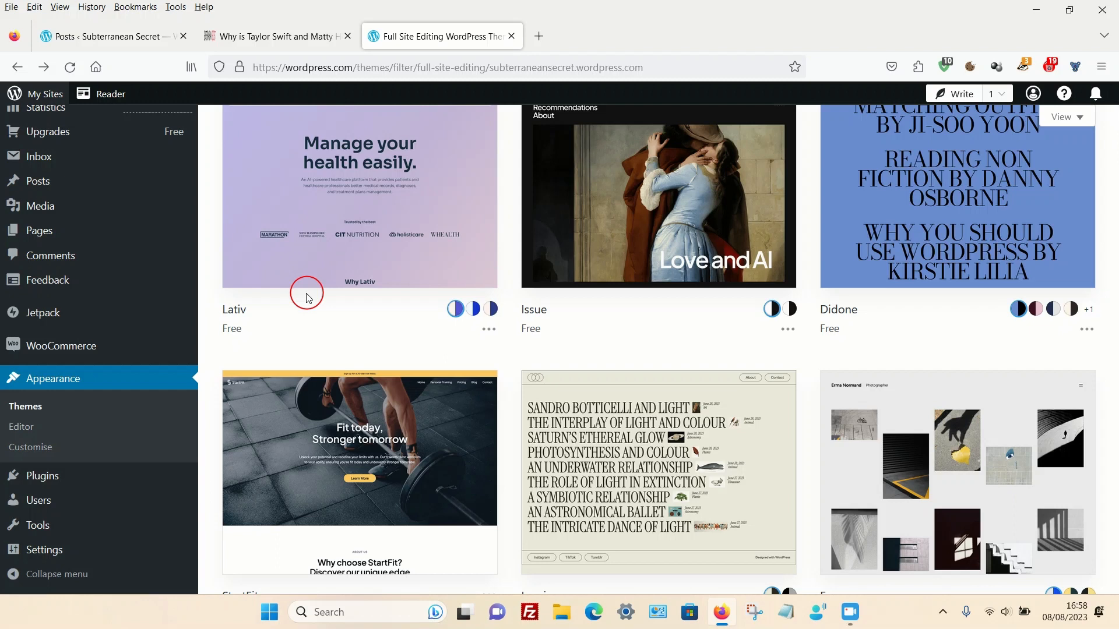
scroll(306, 298, "down", 4)
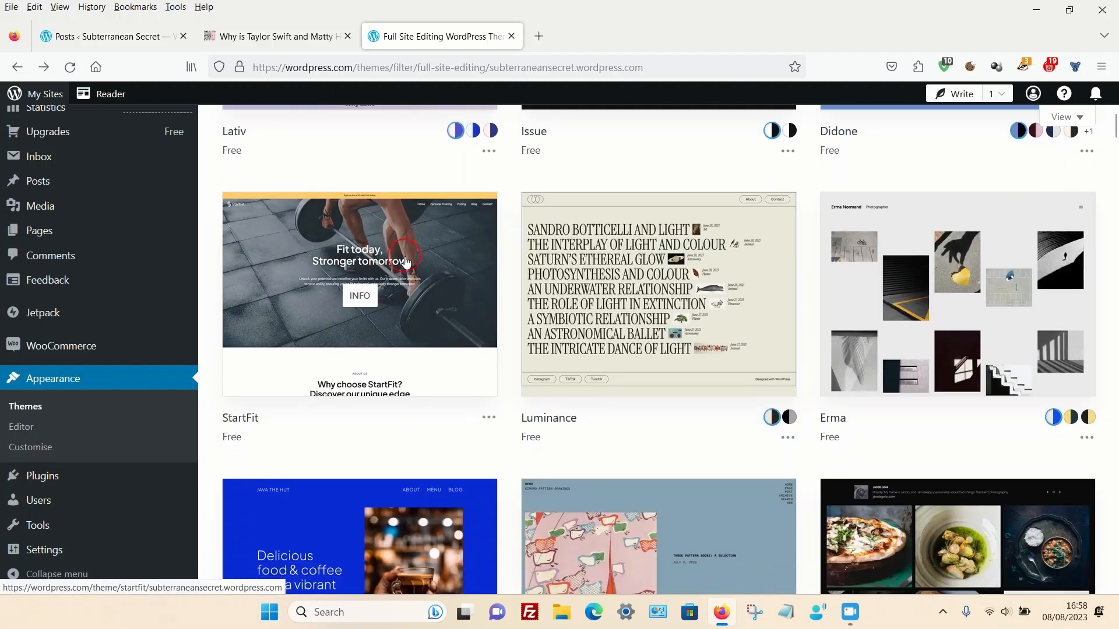
scroll(379, 274, "up", 4)
scroll(406, 274, "up", 5)
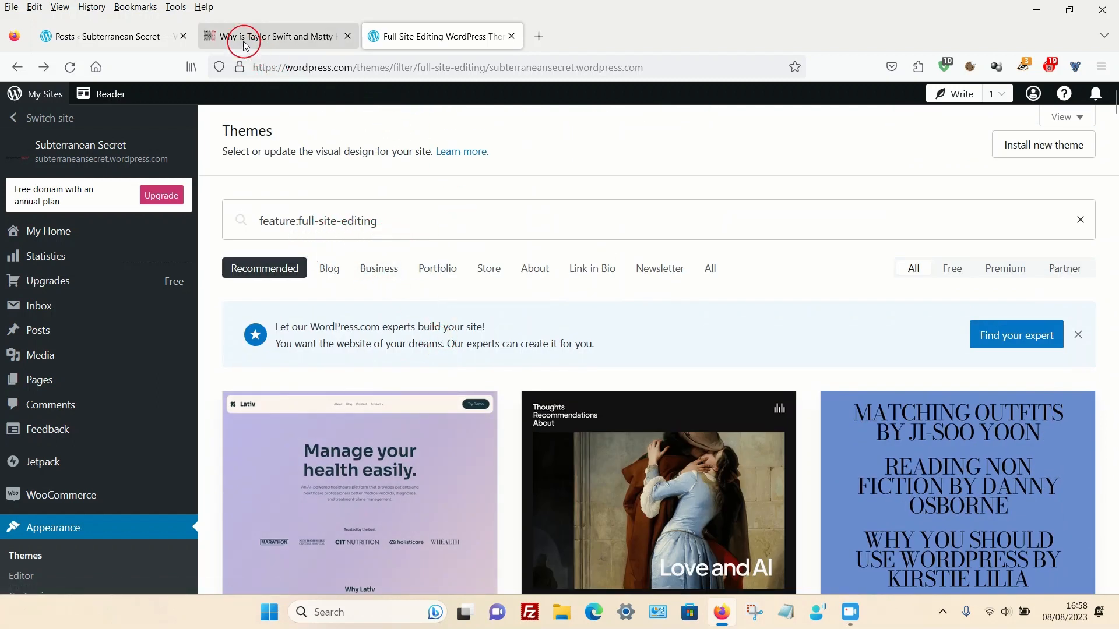
Open the "Ashes series" post for editing from the site's published posts and dismiss the autosave notice
left_click(106, 36)
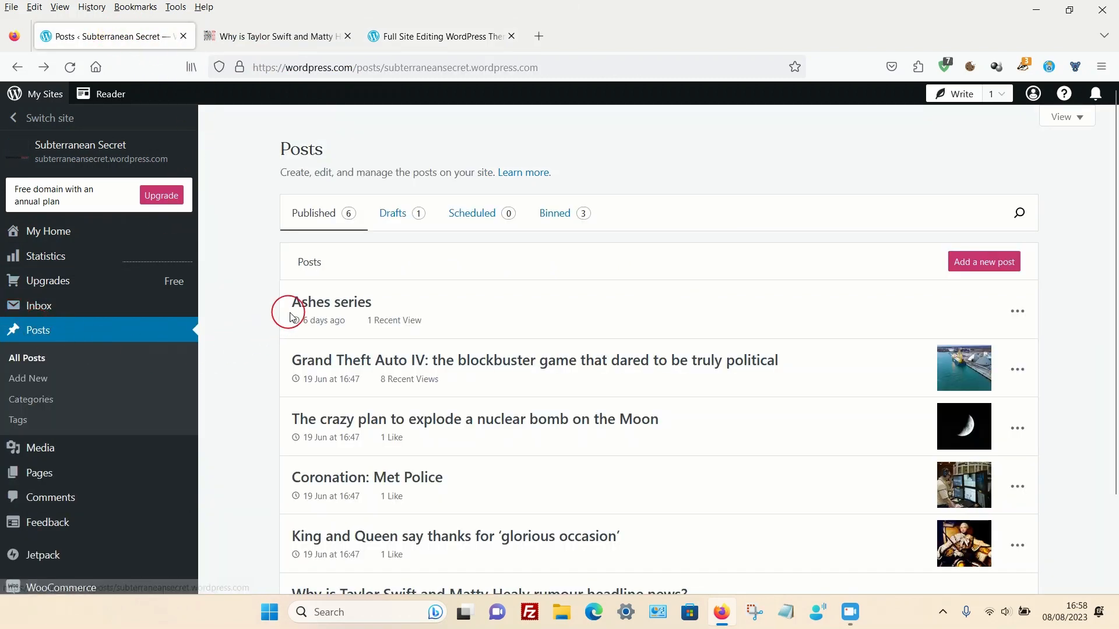
left_click(321, 301)
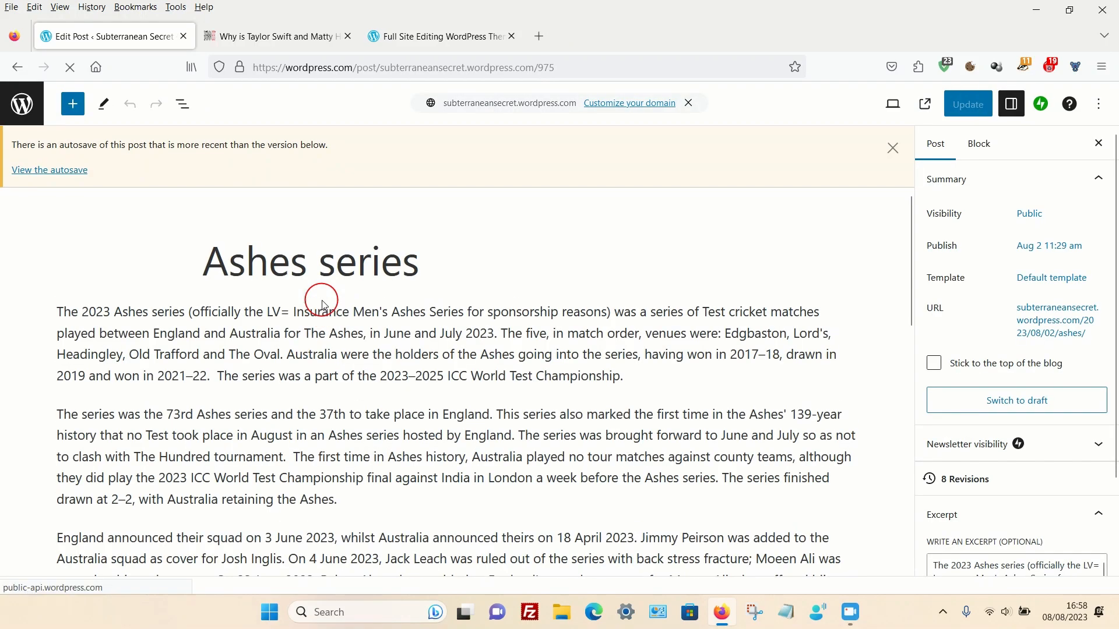
left_click(895, 148)
left_click(894, 149)
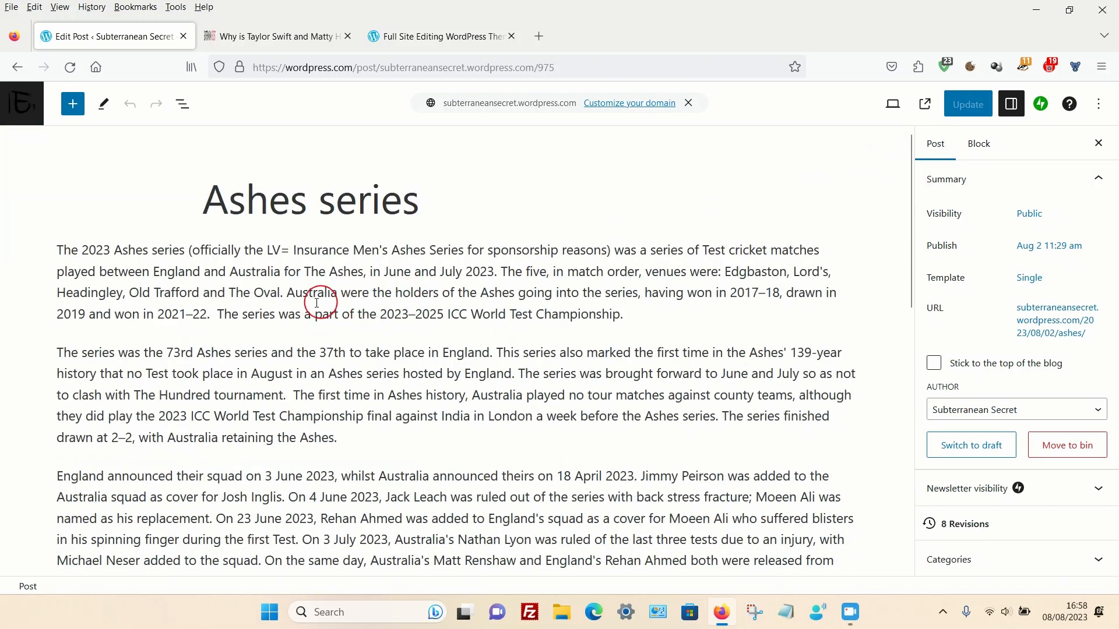
Display the post's block list view together with the settings sidebar
left_click(1006, 119)
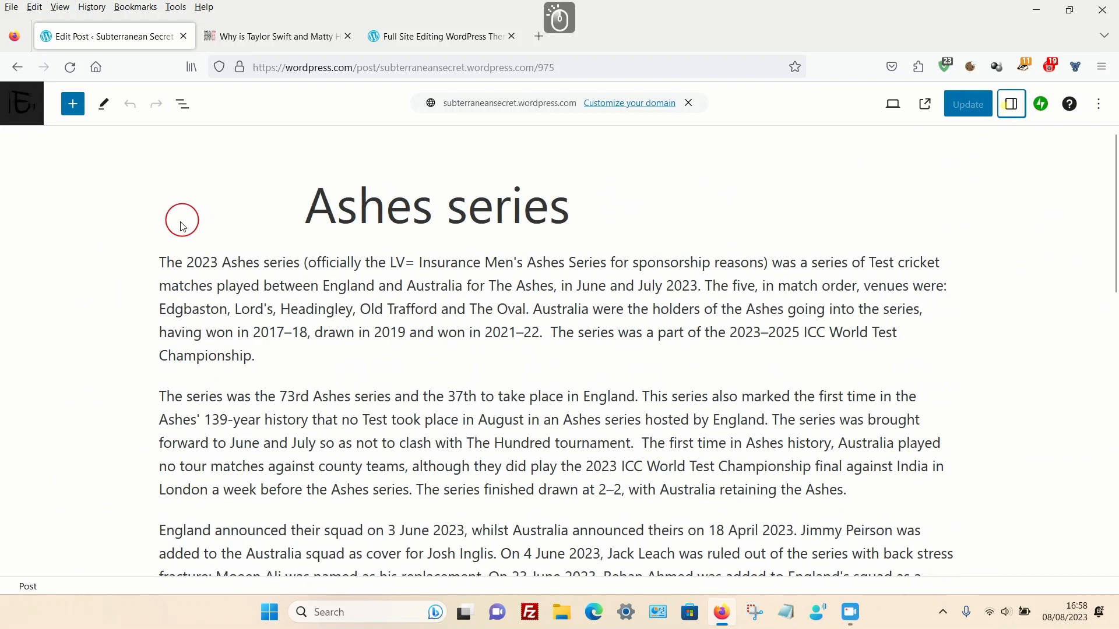
left_click(183, 105)
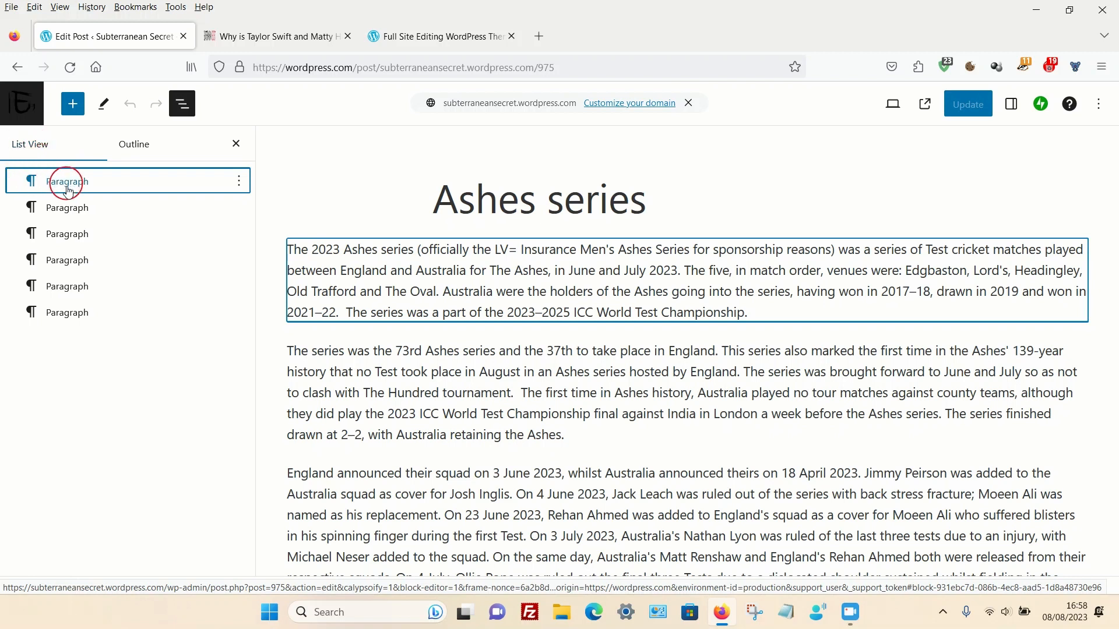
scroll(361, 450, "down", 2)
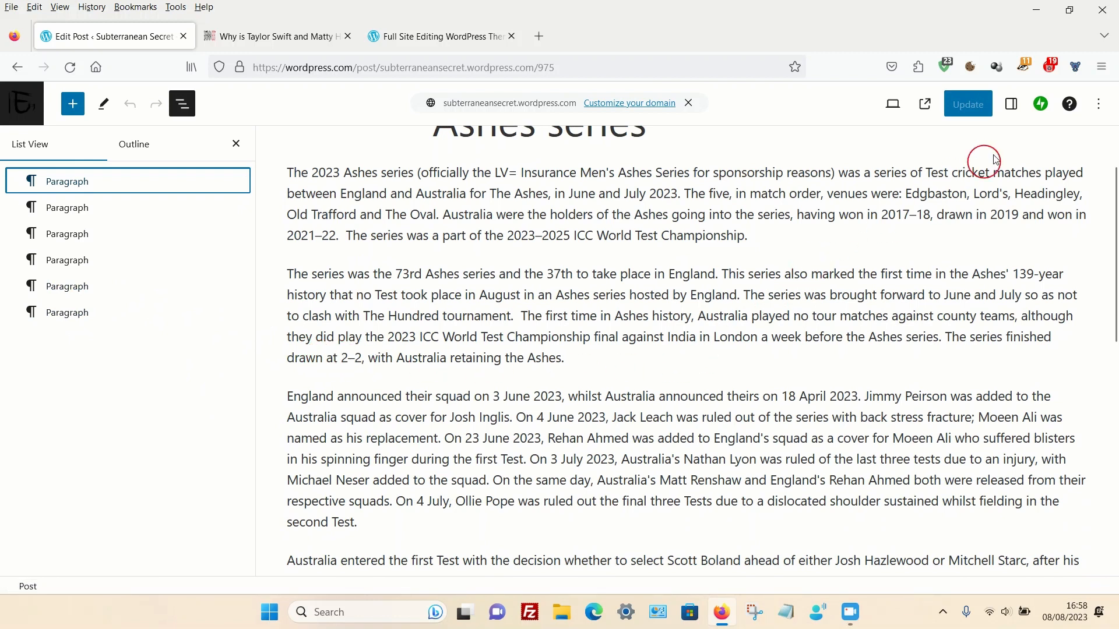
left_click(1010, 106)
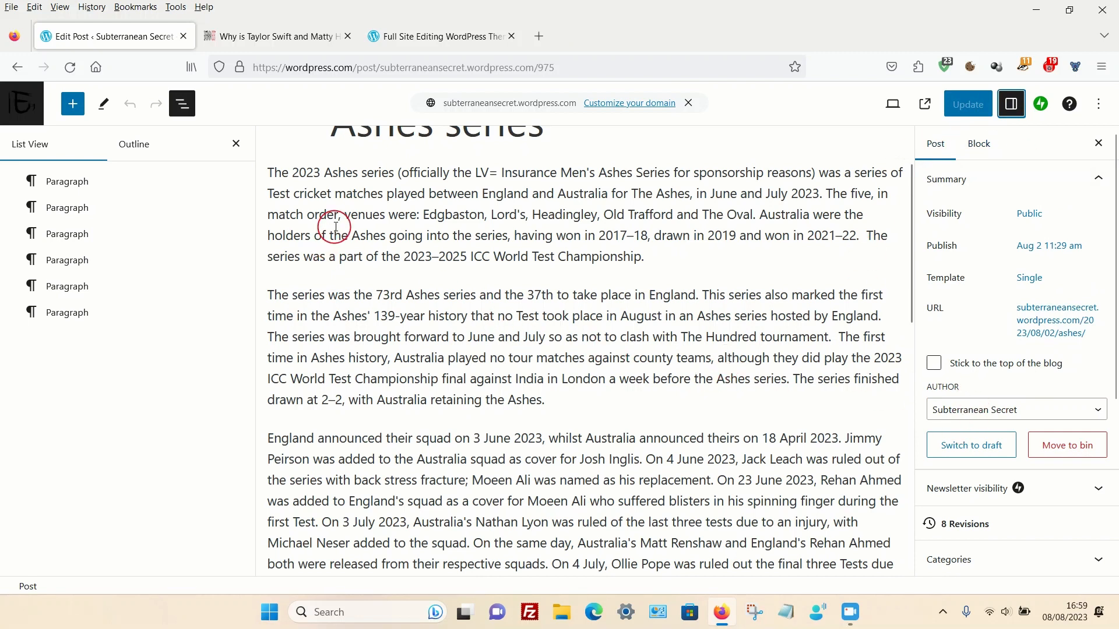
Wrap the post's first paragraph in a group and expand that group in the block list
scroll(303, 239, "up", 2)
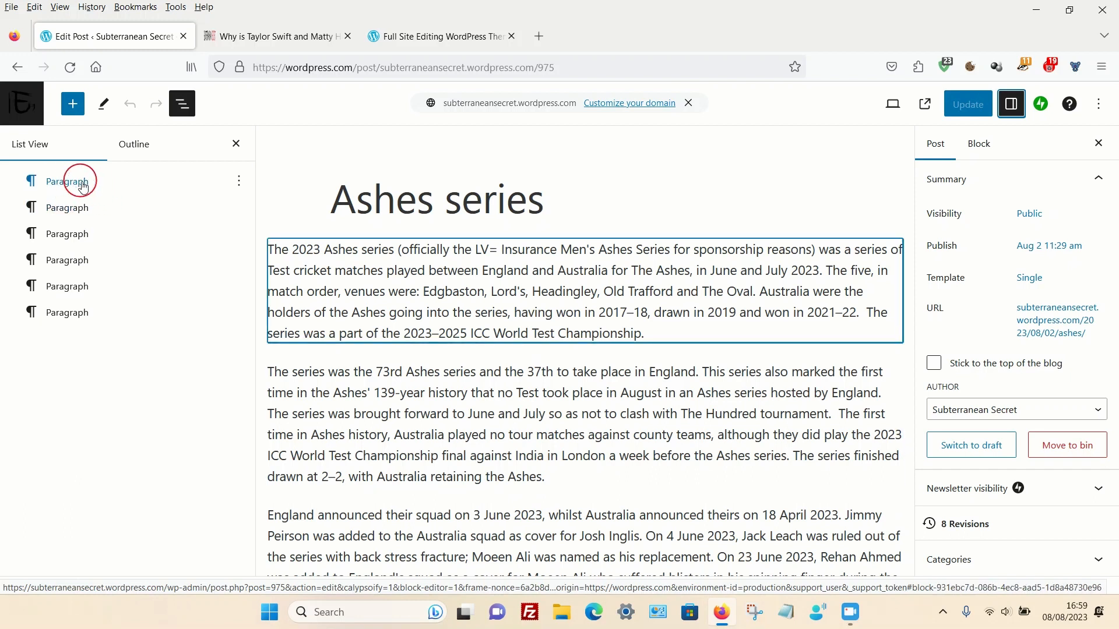
left_click(240, 183)
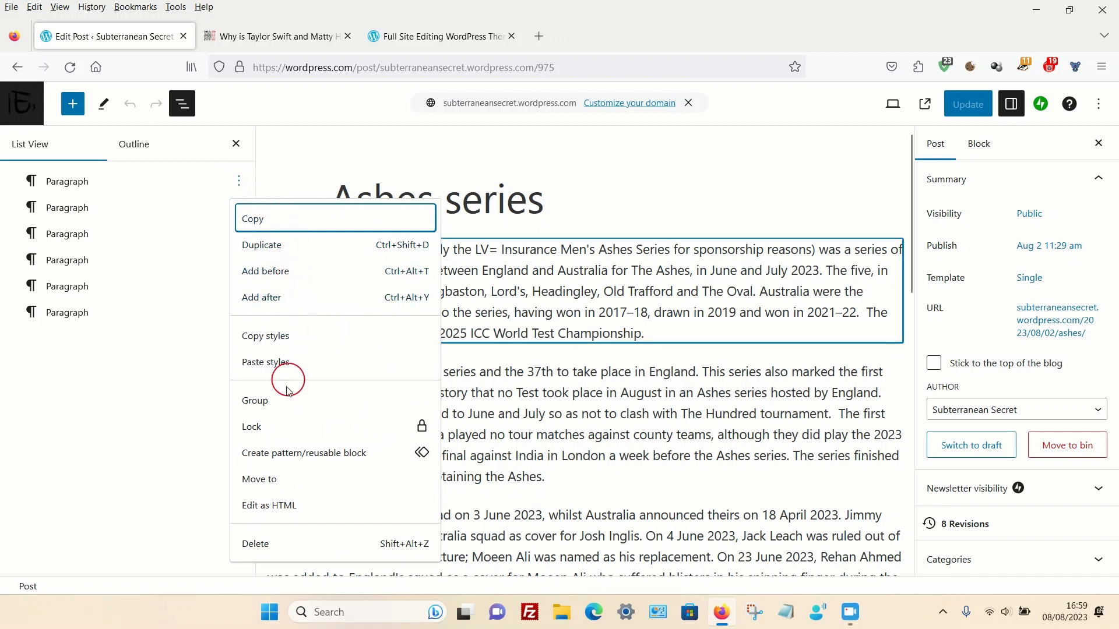
left_click(261, 406)
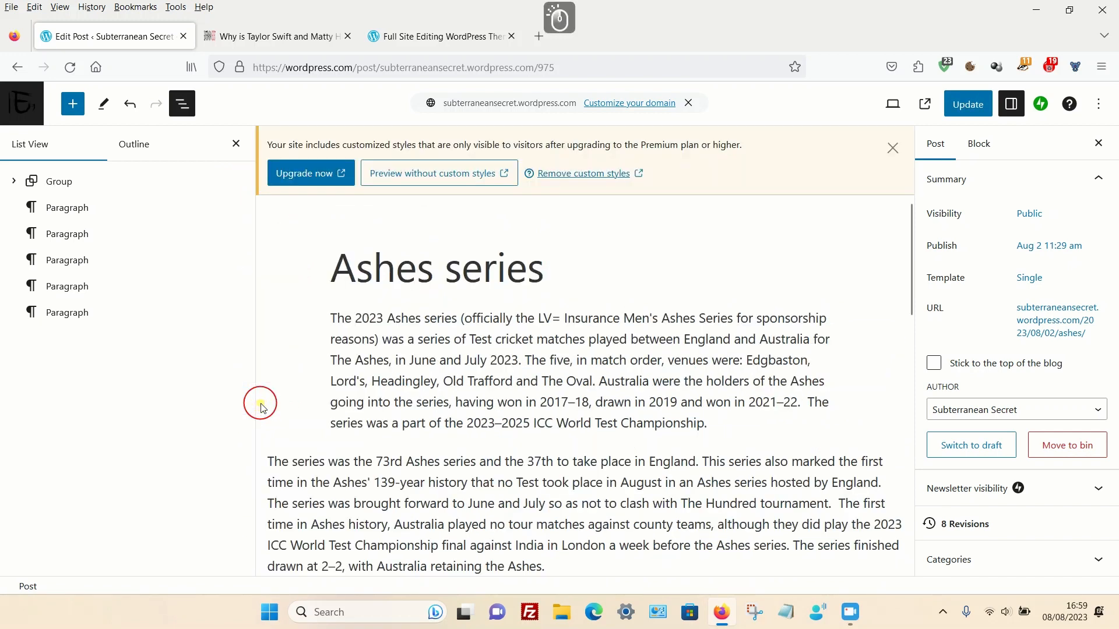
left_click(14, 181)
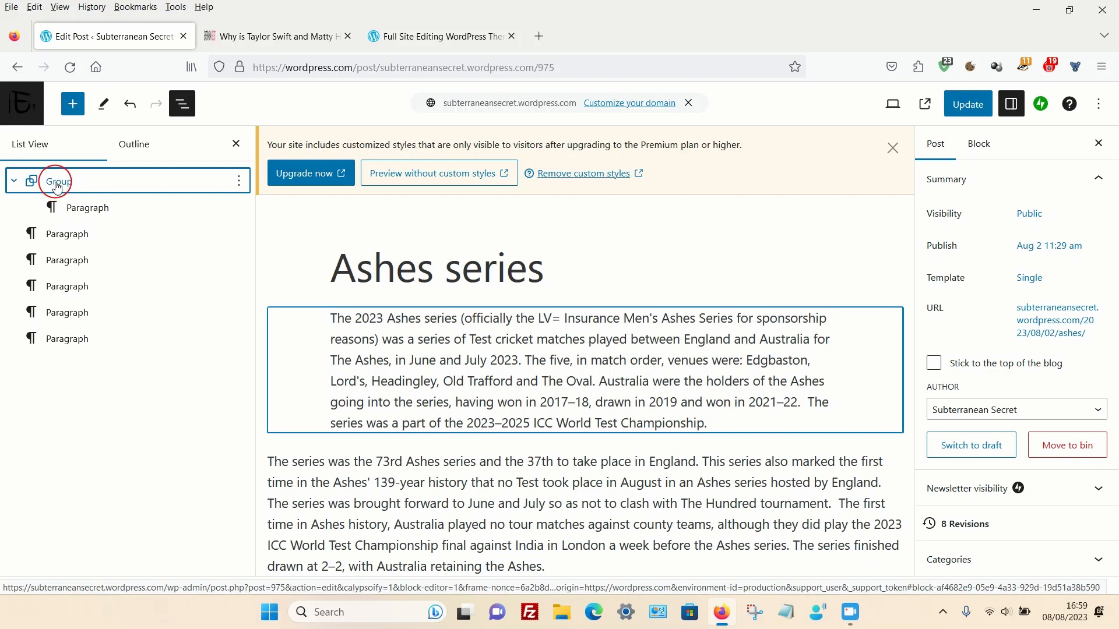
Set the new group's inner content width to 1100 px in its layout settings
left_click(76, 184)
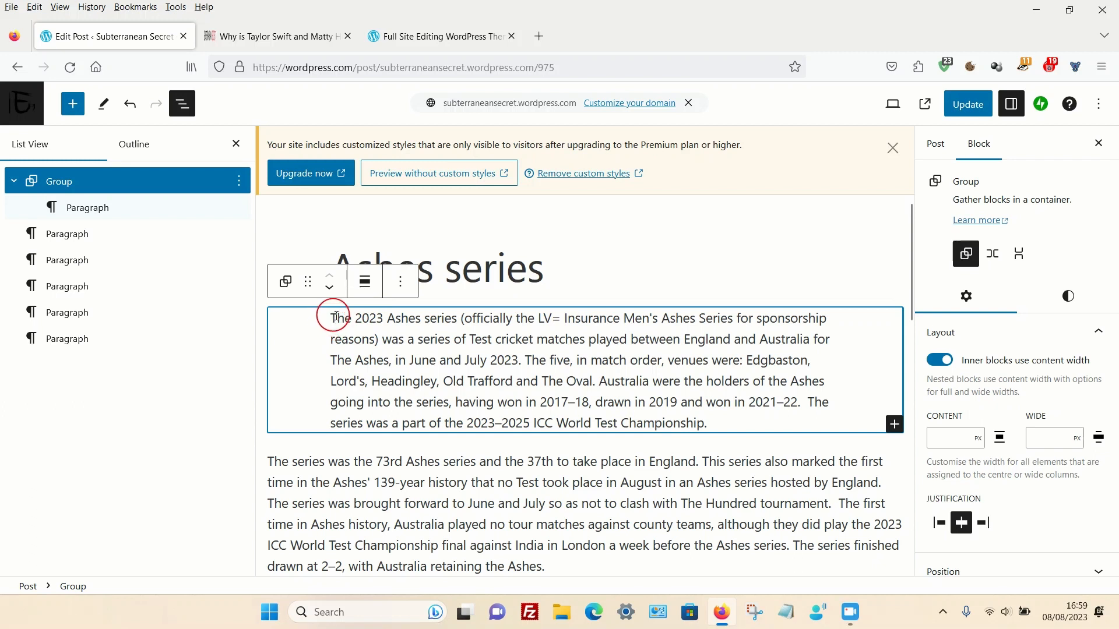
scroll(479, 360, "down", 2)
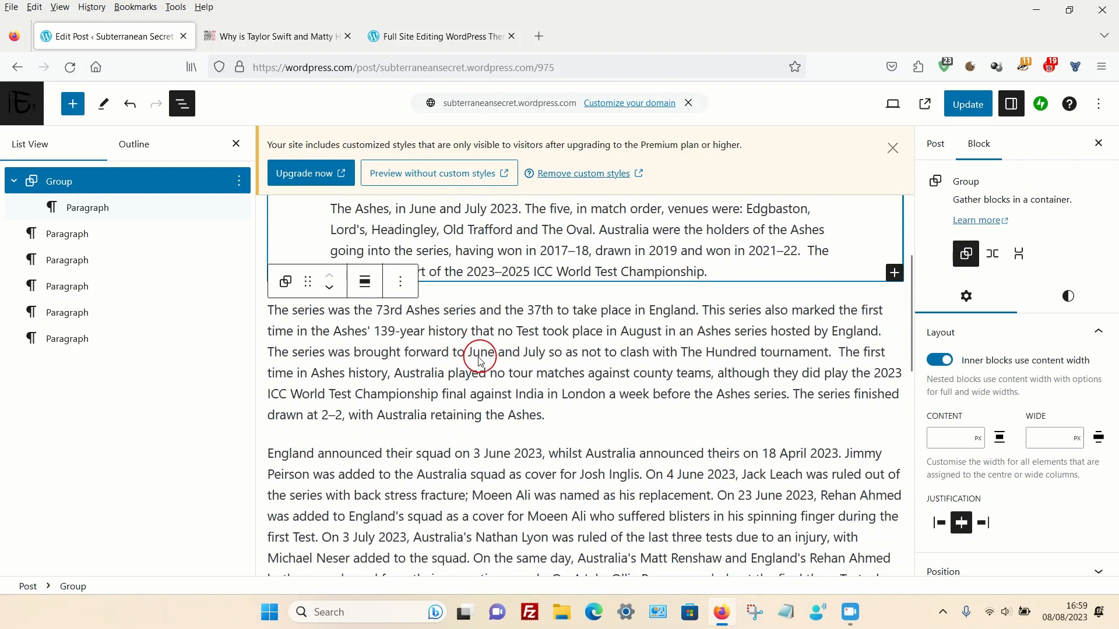
scroll(457, 362, "up", 2)
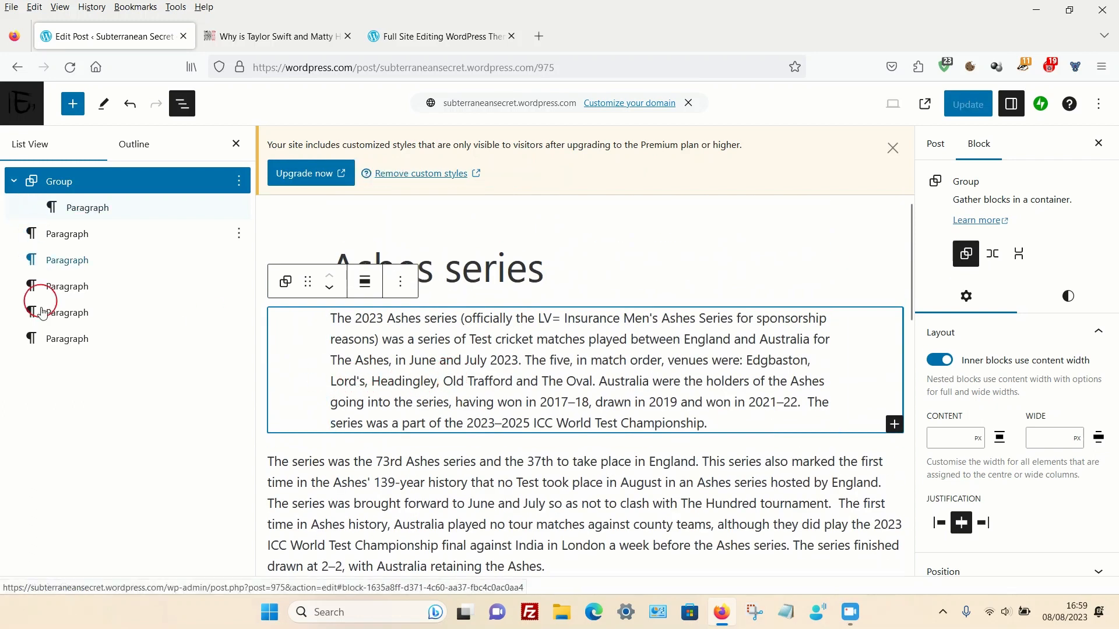
scroll(315, 345, "down", 1)
scroll(335, 353, "up", 1)
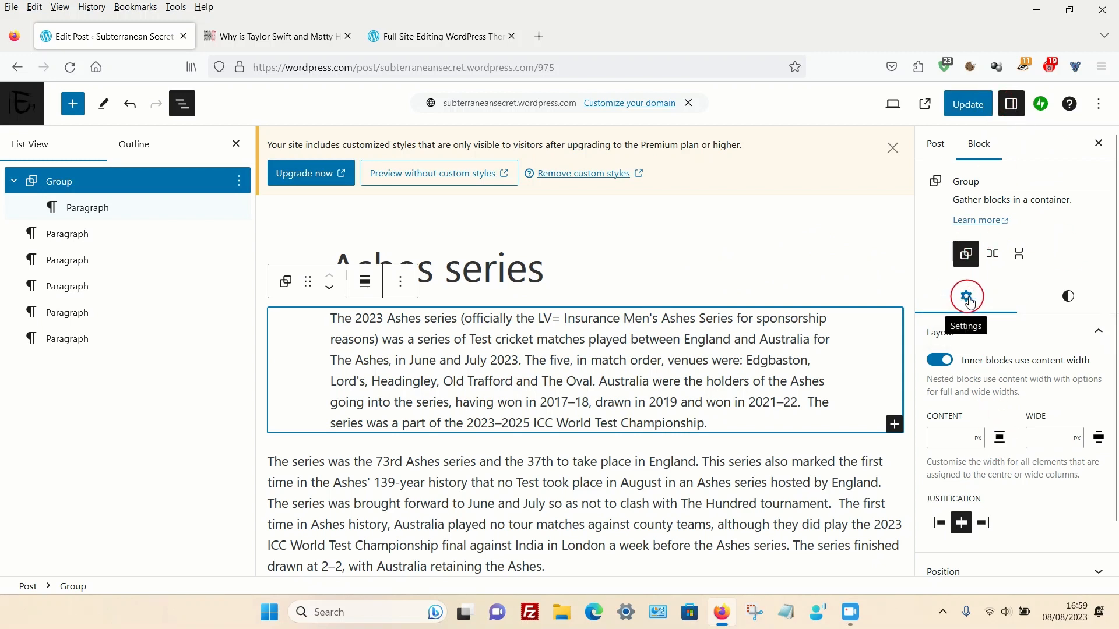
scroll(965, 295, "down", 2)
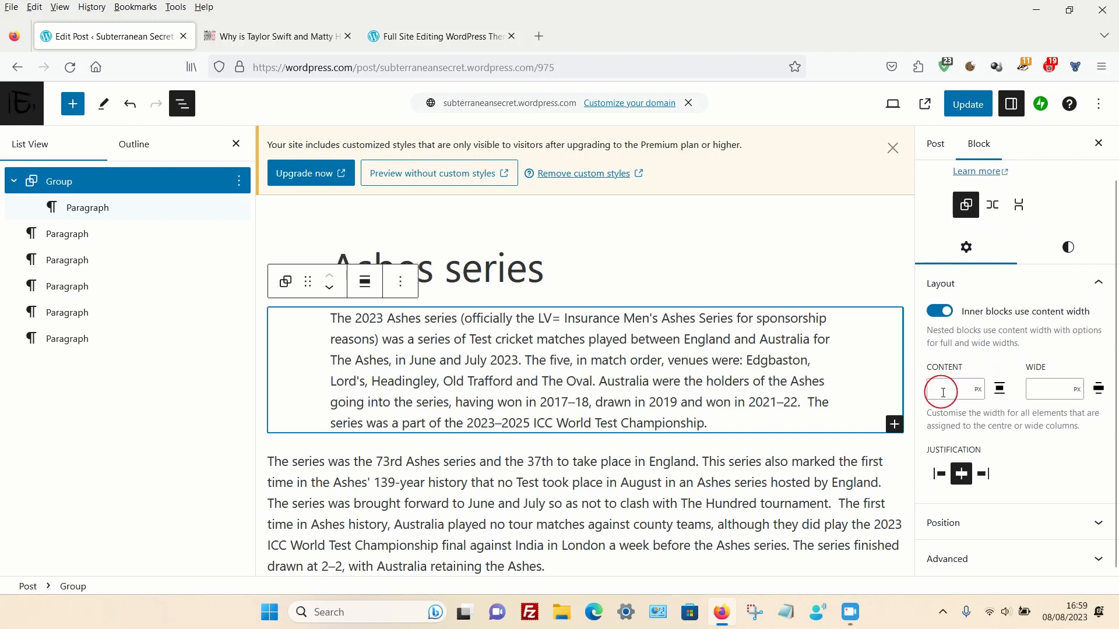
left_click(948, 393)
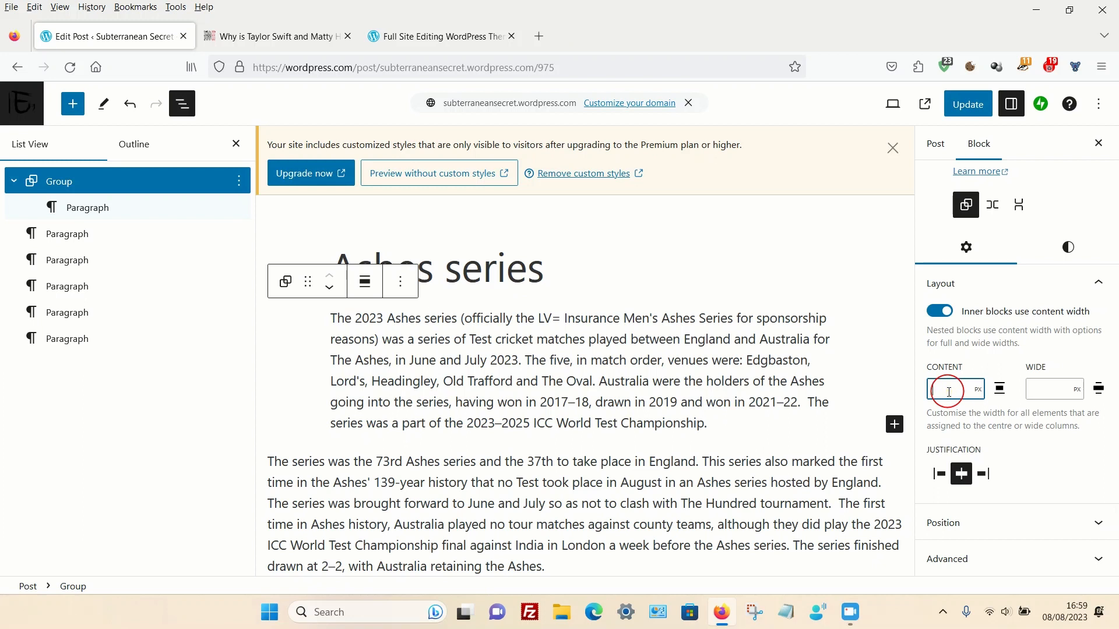
type("1100")
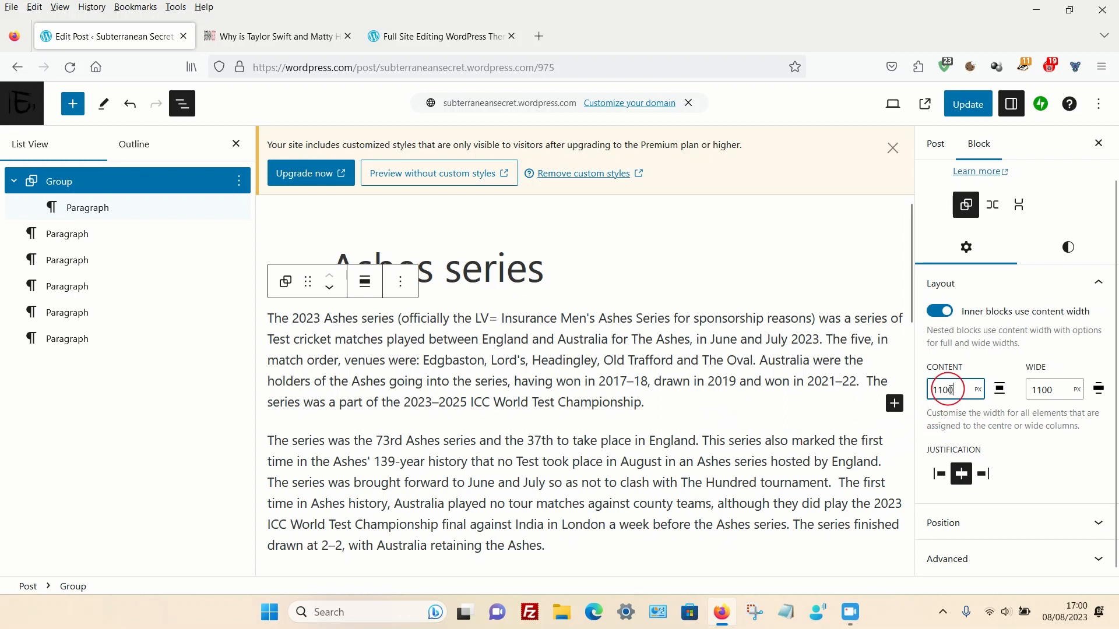
scroll(587, 363, "down", 2)
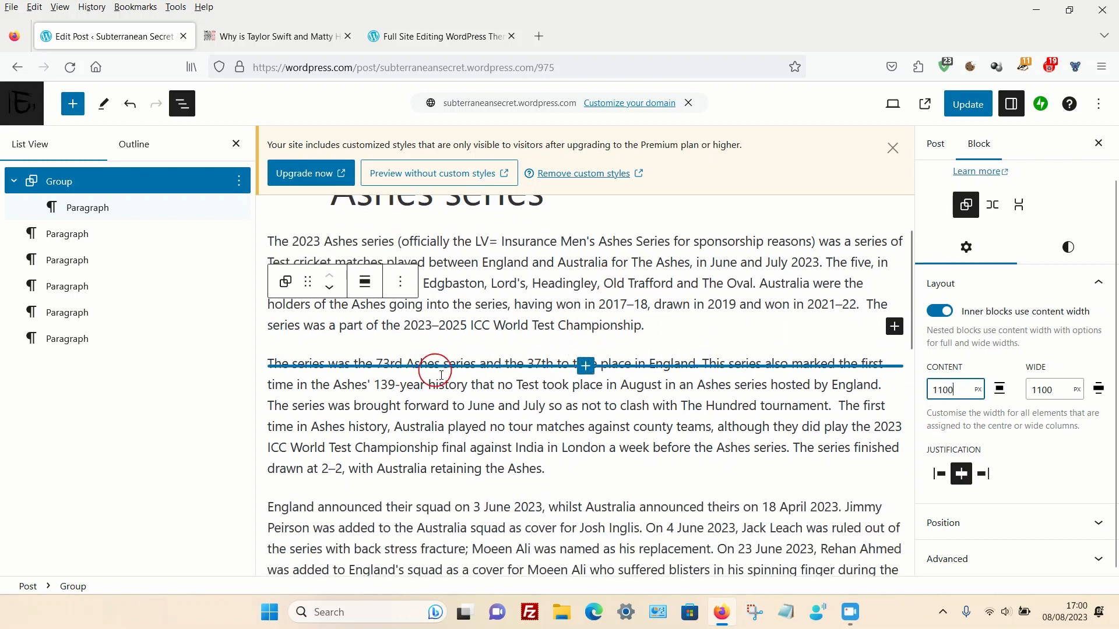
scroll(441, 374, "up", 2)
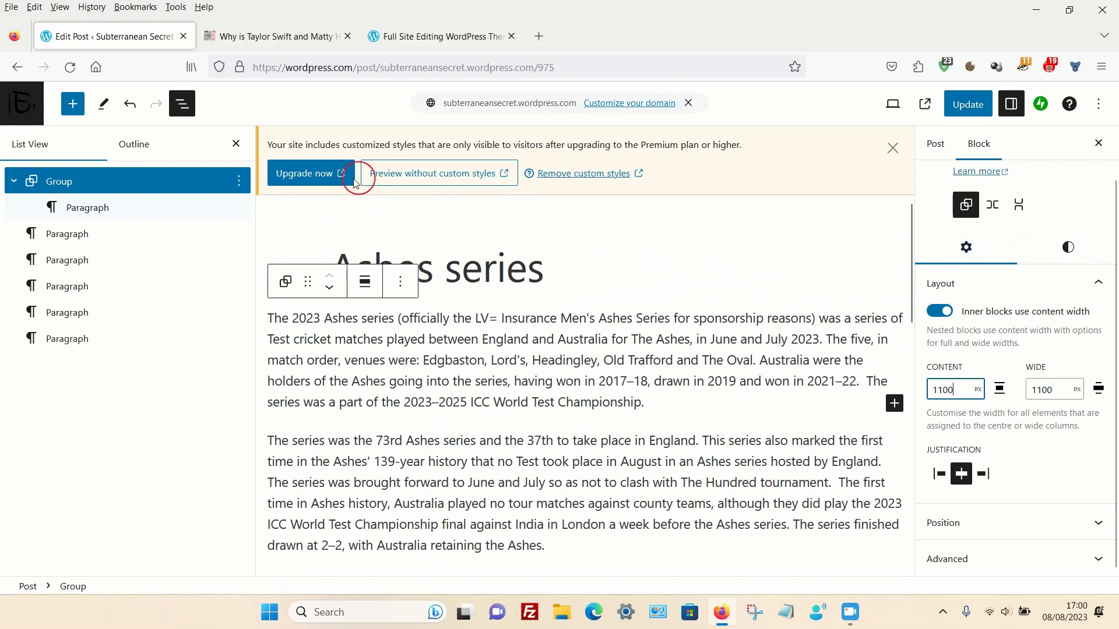
Open the background colour choices in the group block's style settings
left_click(1067, 247)
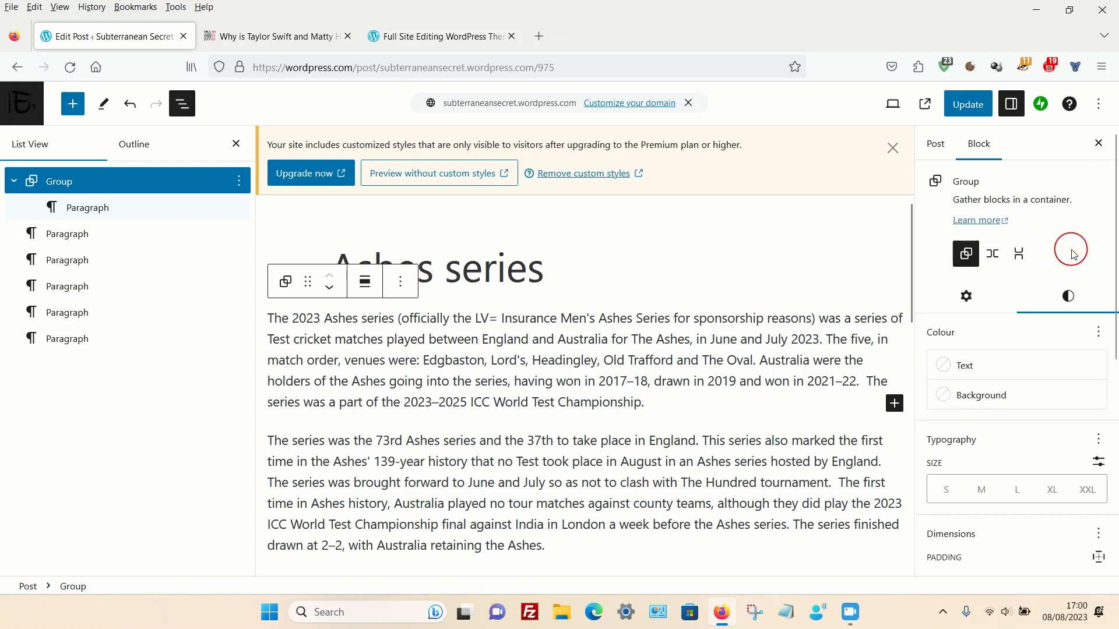
scroll(1002, 350, "down", 2)
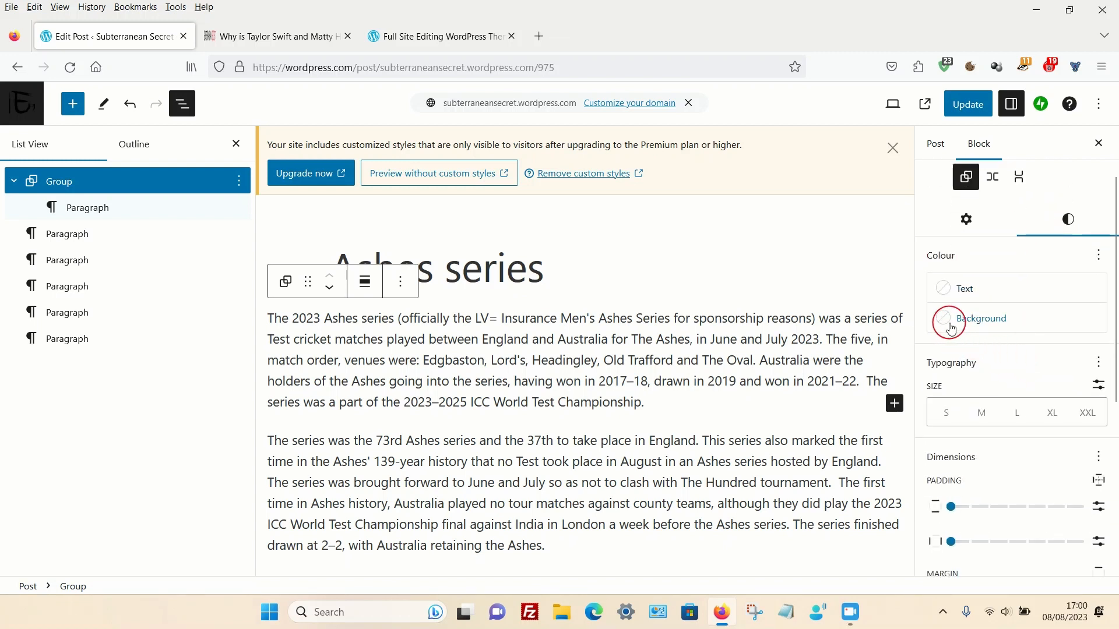
left_click(951, 328)
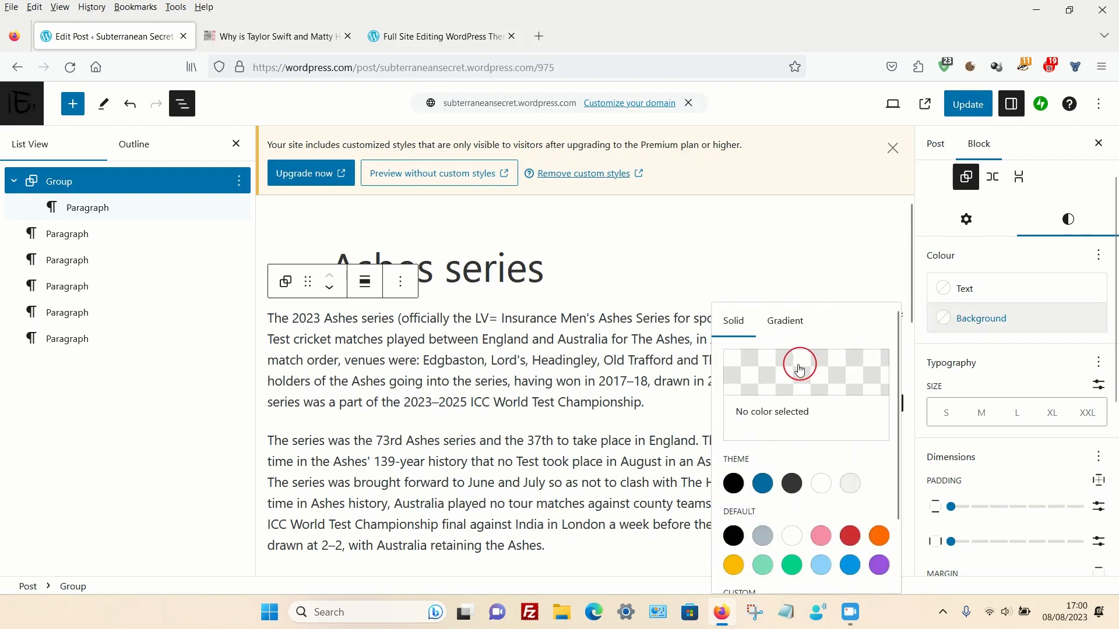
Try to pick a custom background colour for the group by shifting the hue to green
left_click(778, 377)
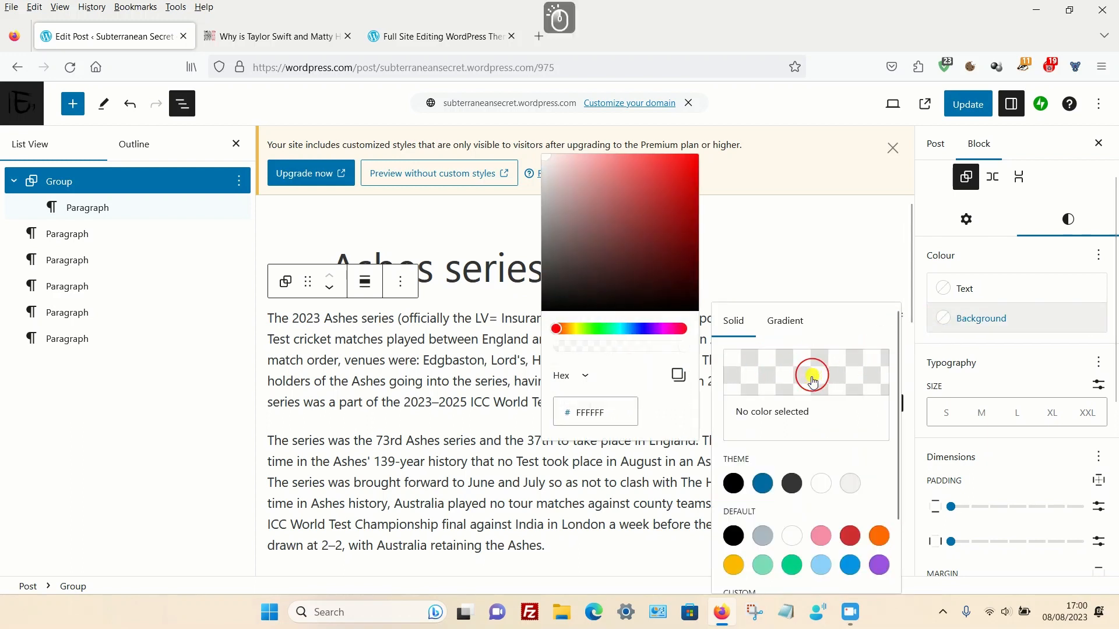
left_click_drag(616, 321, 594, 329)
left_click(797, 354)
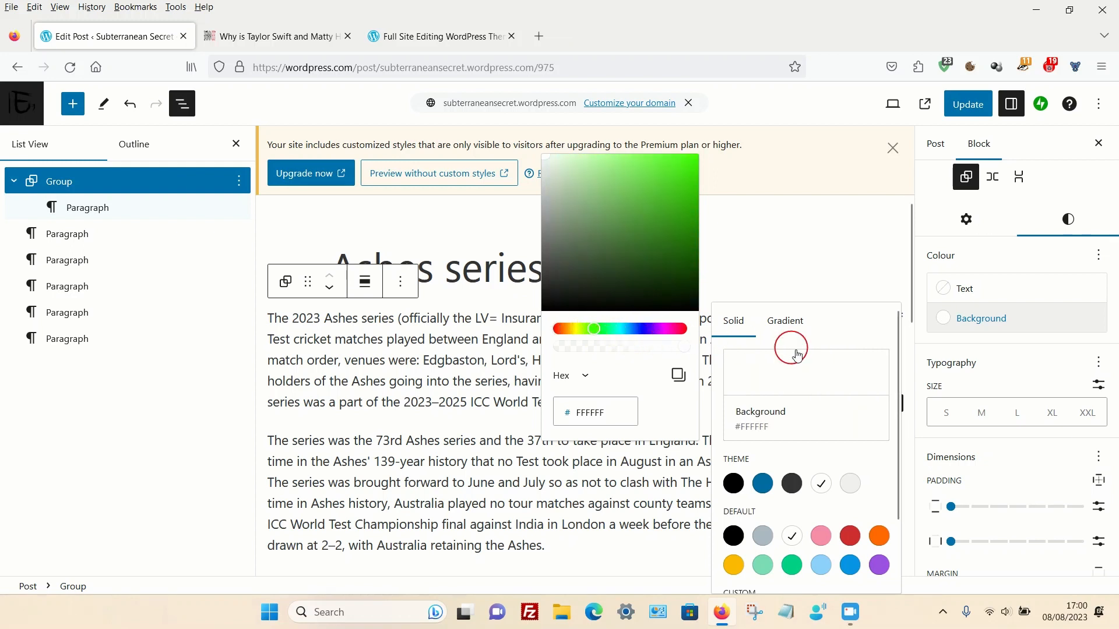
left_click(857, 289)
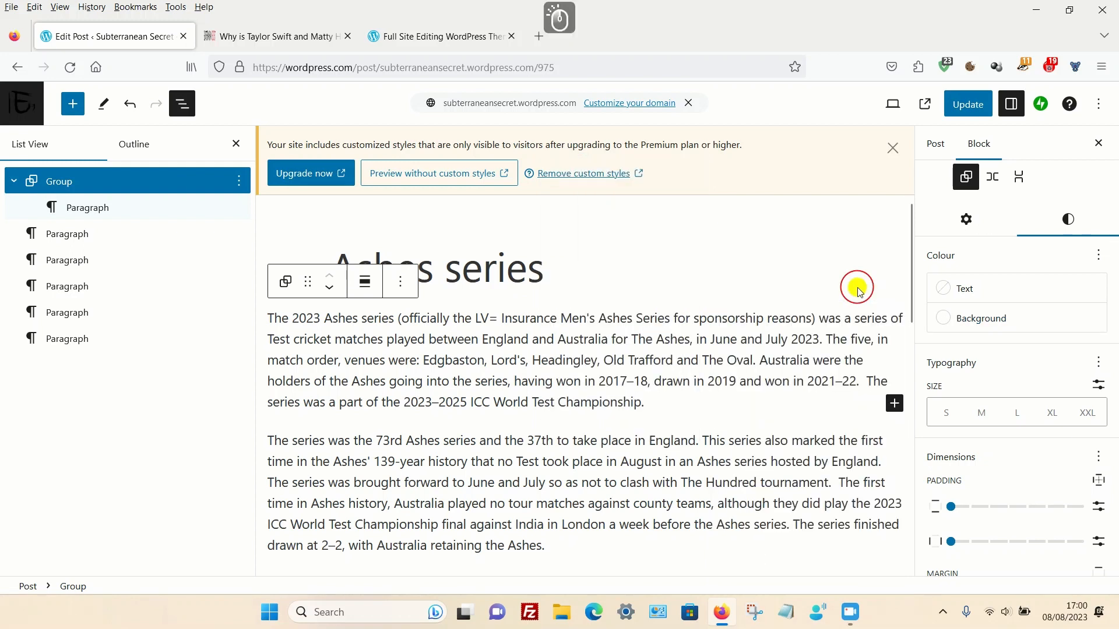
Set the group's background to the default palette colour Light green cyan and deselect the block
left_click(962, 319)
scroll(804, 443, "down", 3)
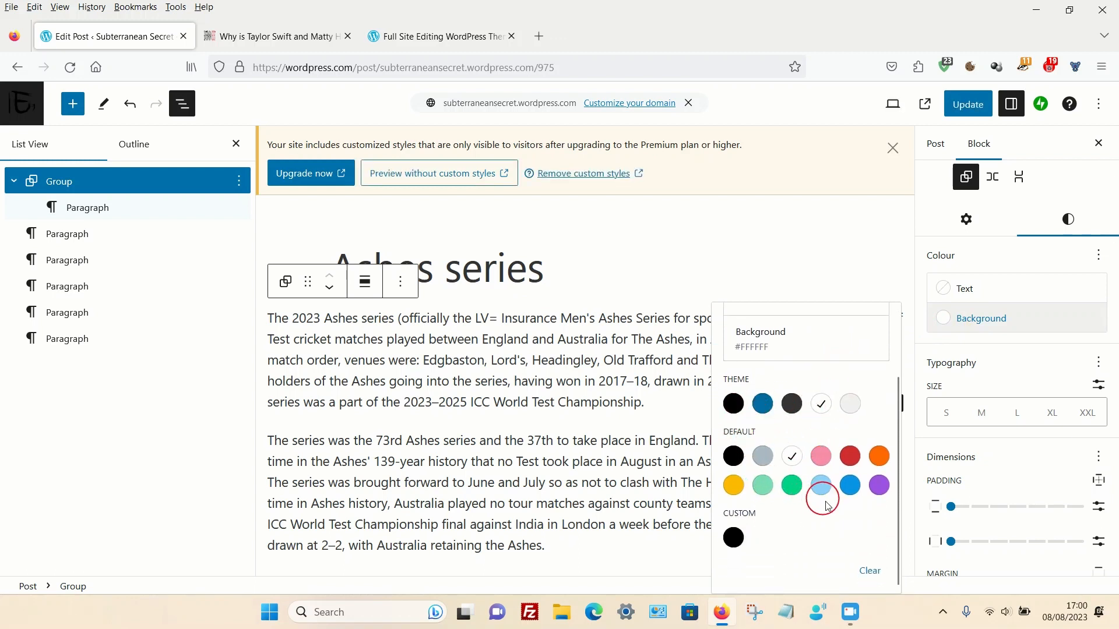
left_click(764, 494)
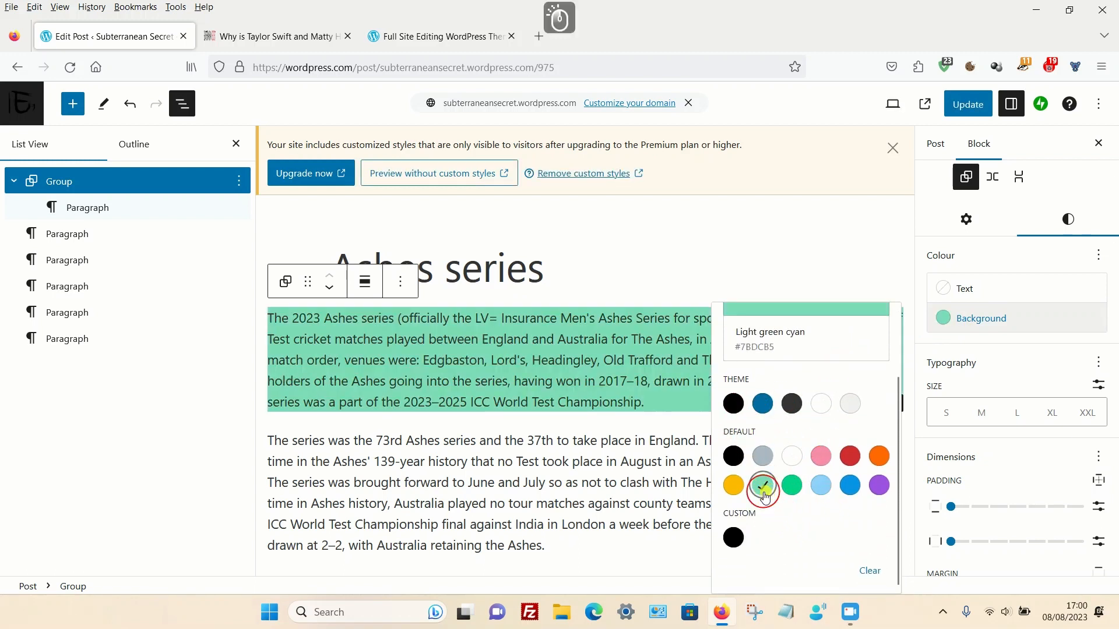
left_click(675, 303)
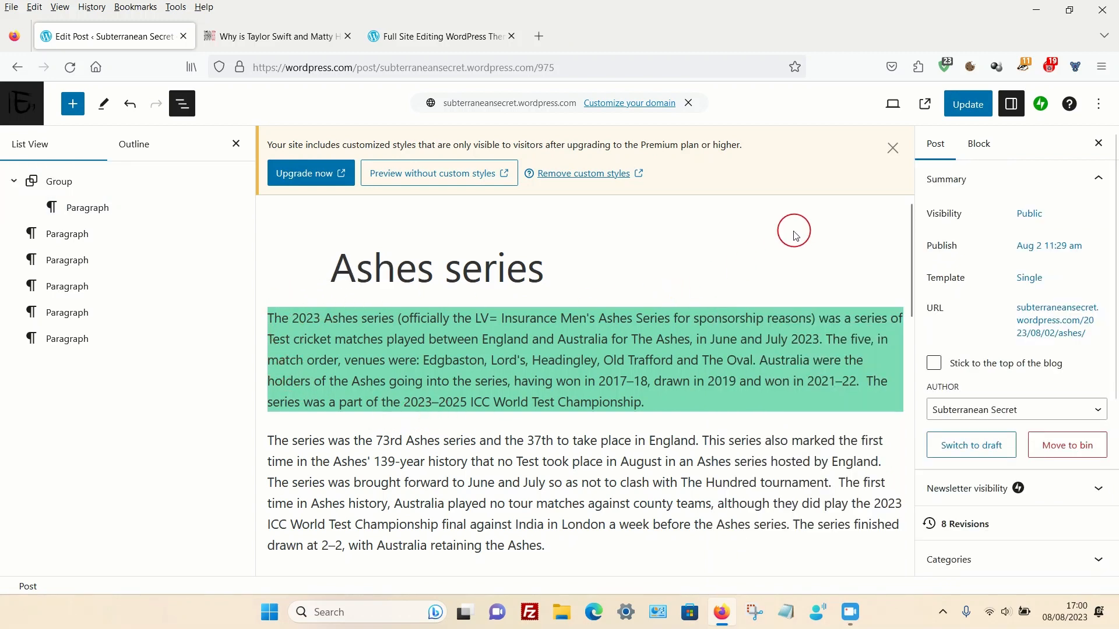
Update the post and view its published page in a new browser tab
left_click(968, 106)
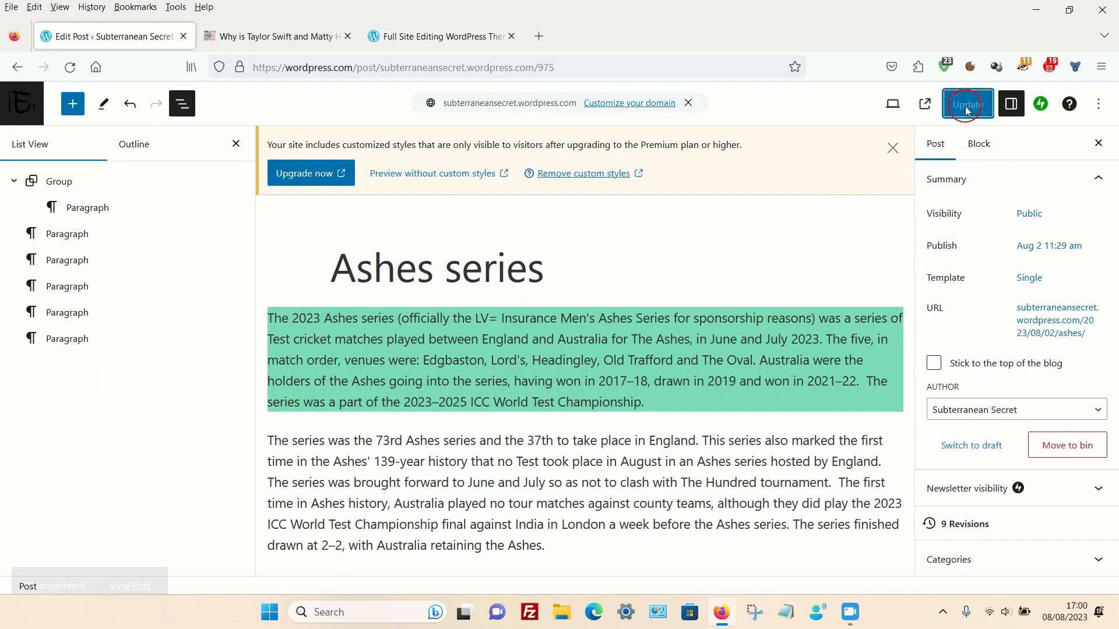
left_click(122, 550)
right_click(121, 550)
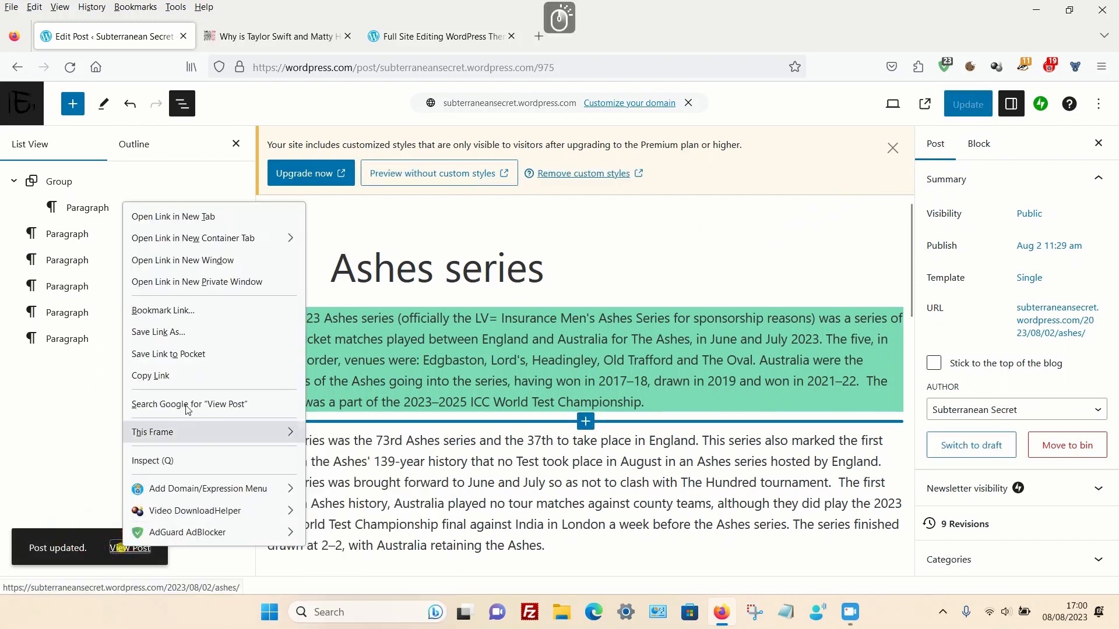
left_click(201, 214)
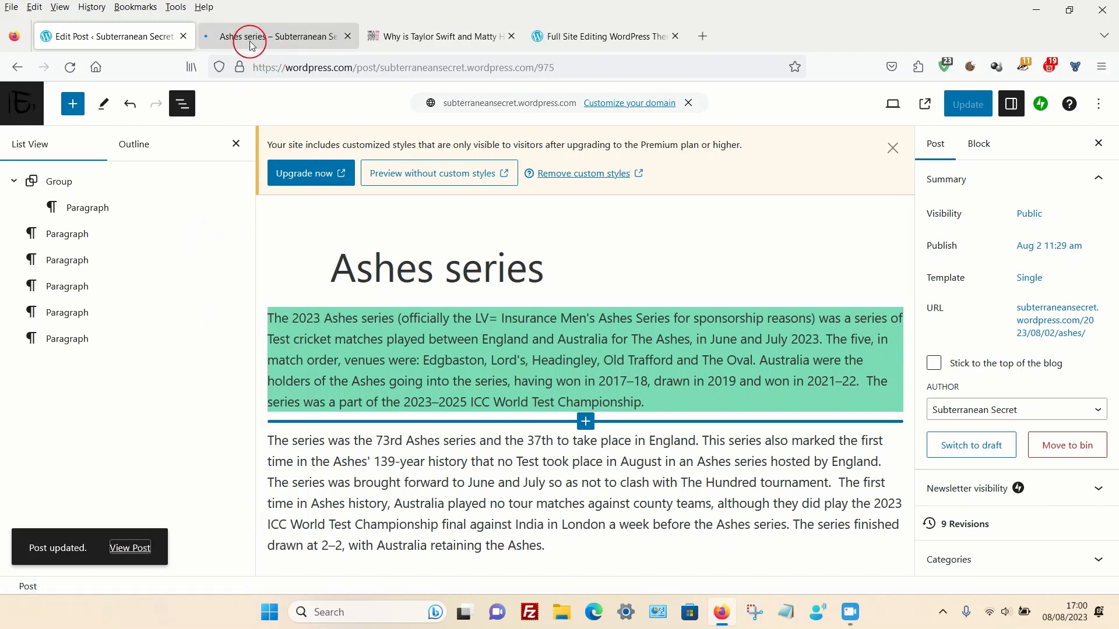
left_click(250, 36)
scroll(131, 367, "down", 1)
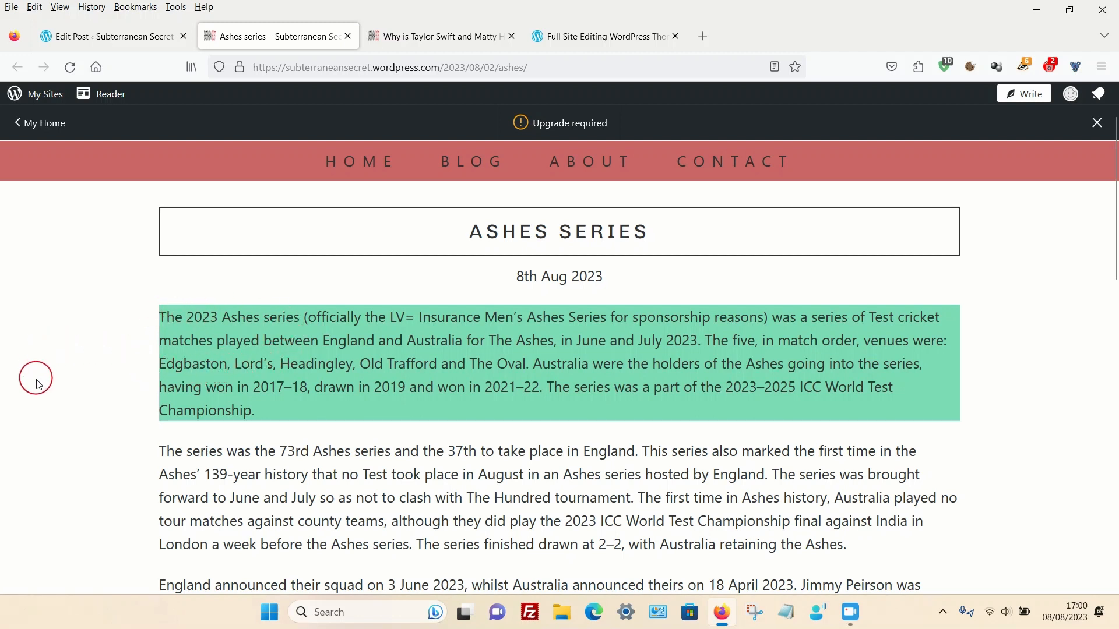
Return to the post editor, set the group's alignment to Full width and update the post
left_click(93, 40)
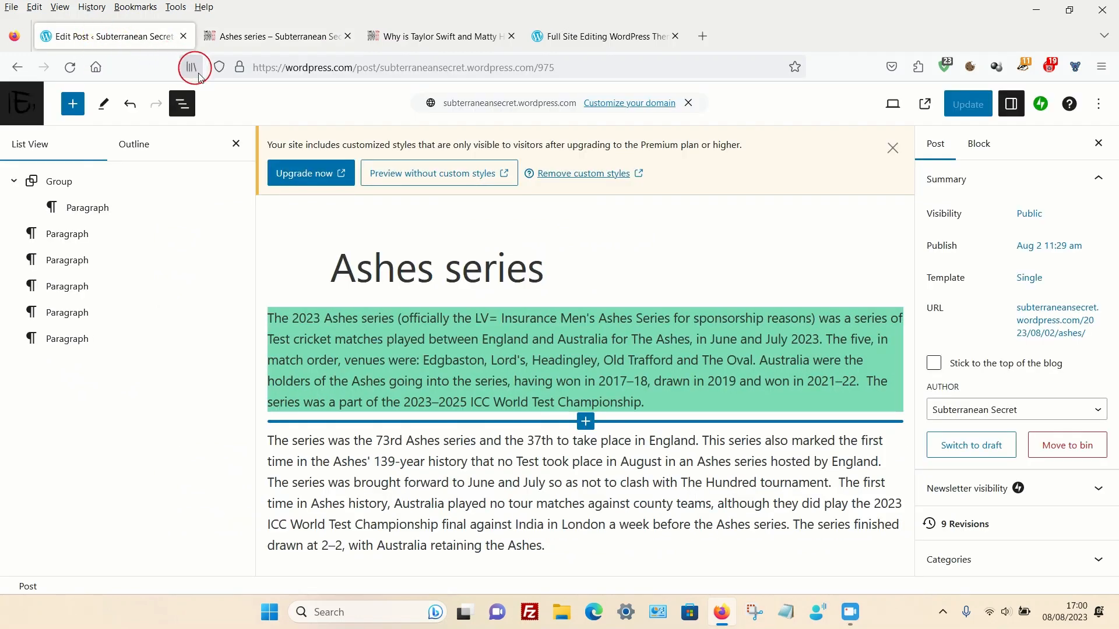
left_click(64, 182)
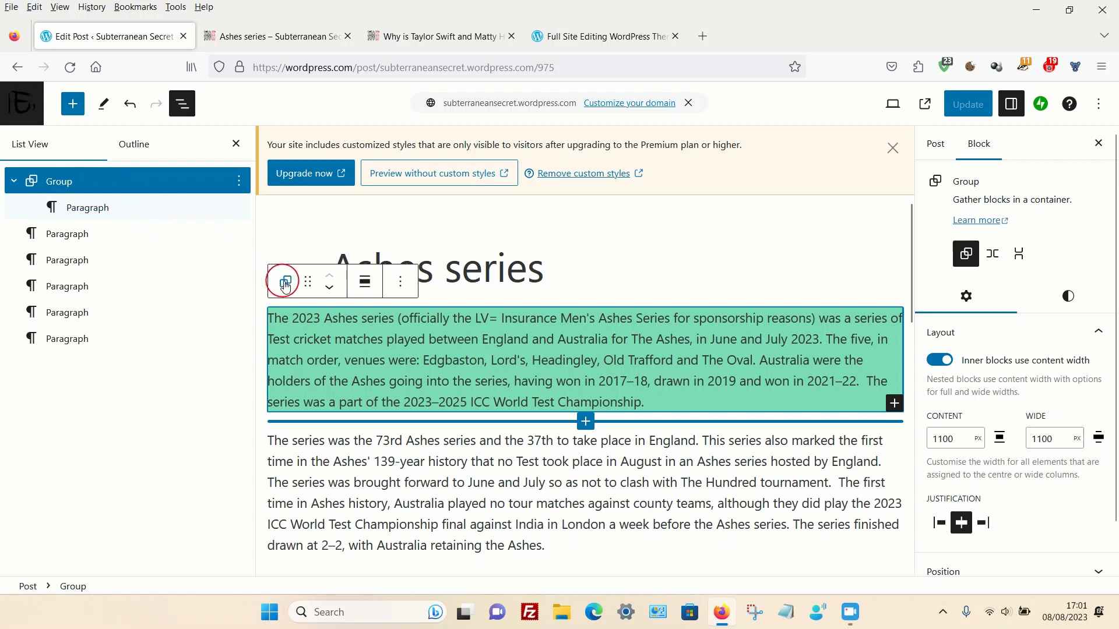
left_click(364, 285)
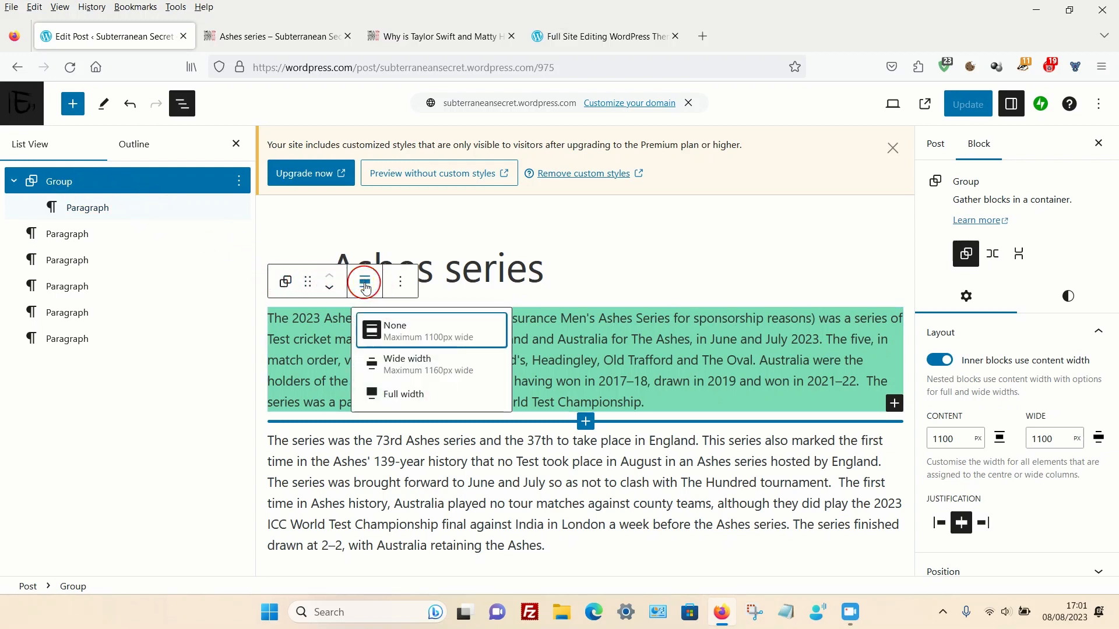
left_click(409, 401)
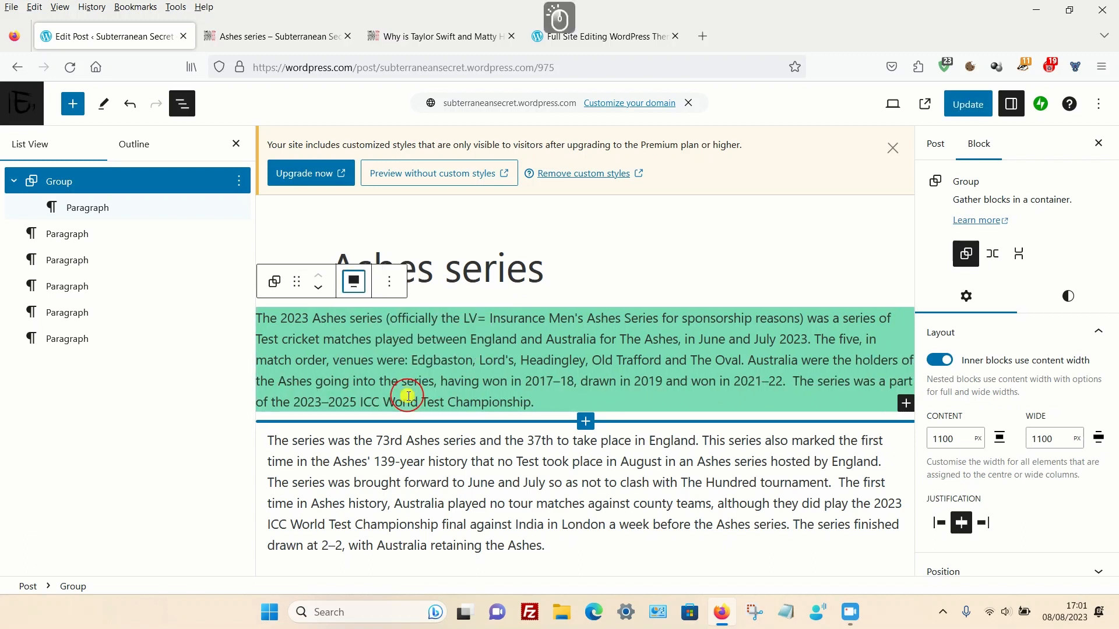
left_click(962, 111)
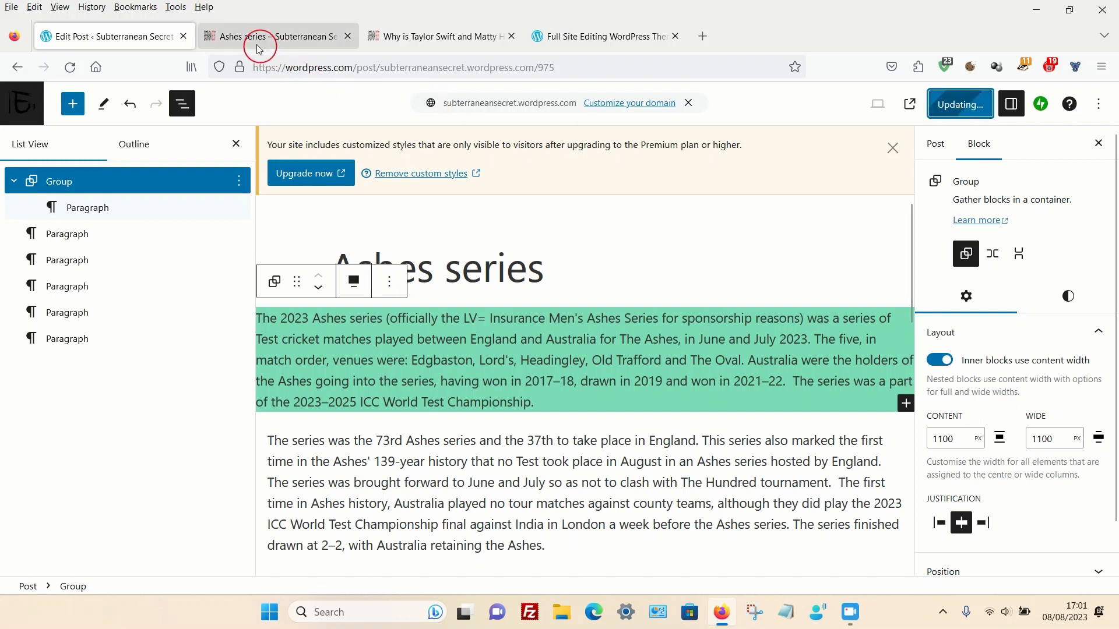
Reload the published post and examine the group's text edges in a narrow browser window, then maximize the window again
left_click(259, 48)
left_click(69, 66)
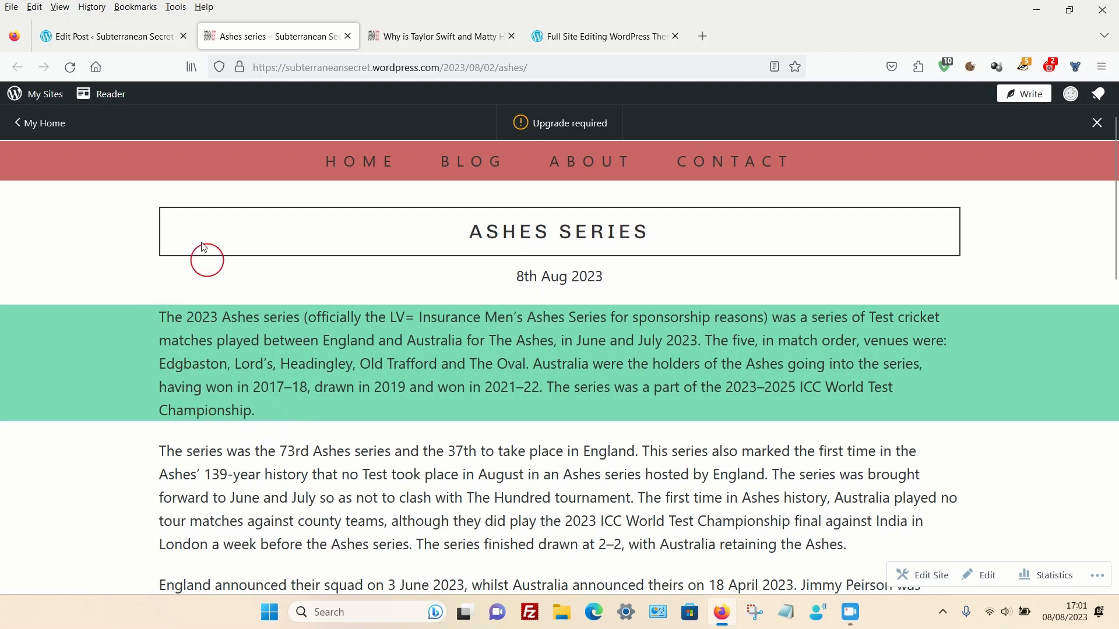
left_click(1073, 6)
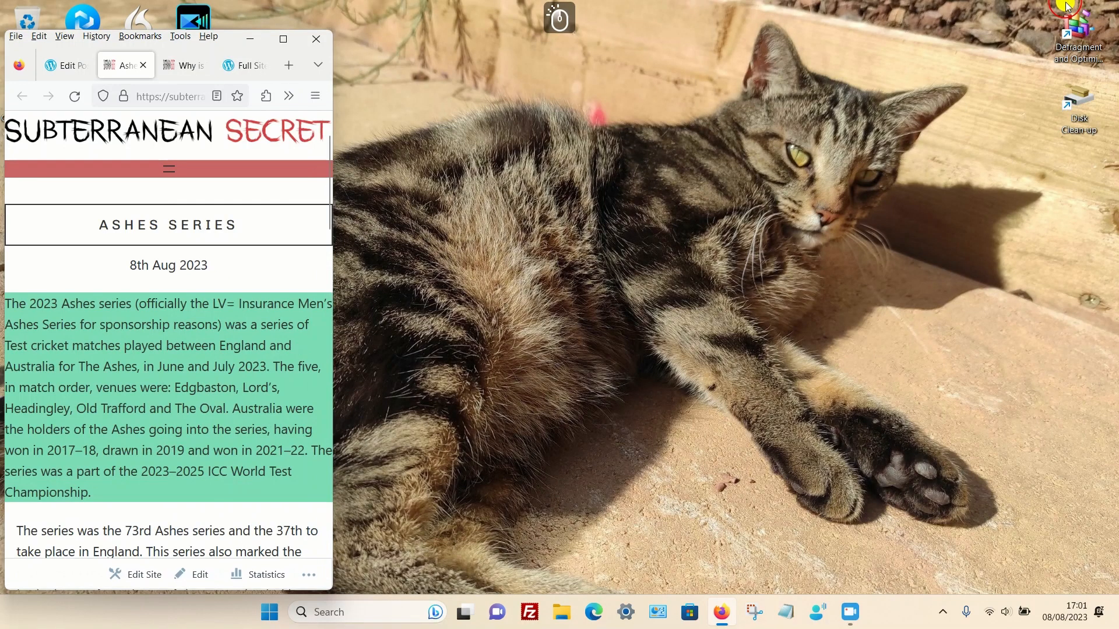
left_click_drag(336, 390, 282, 400)
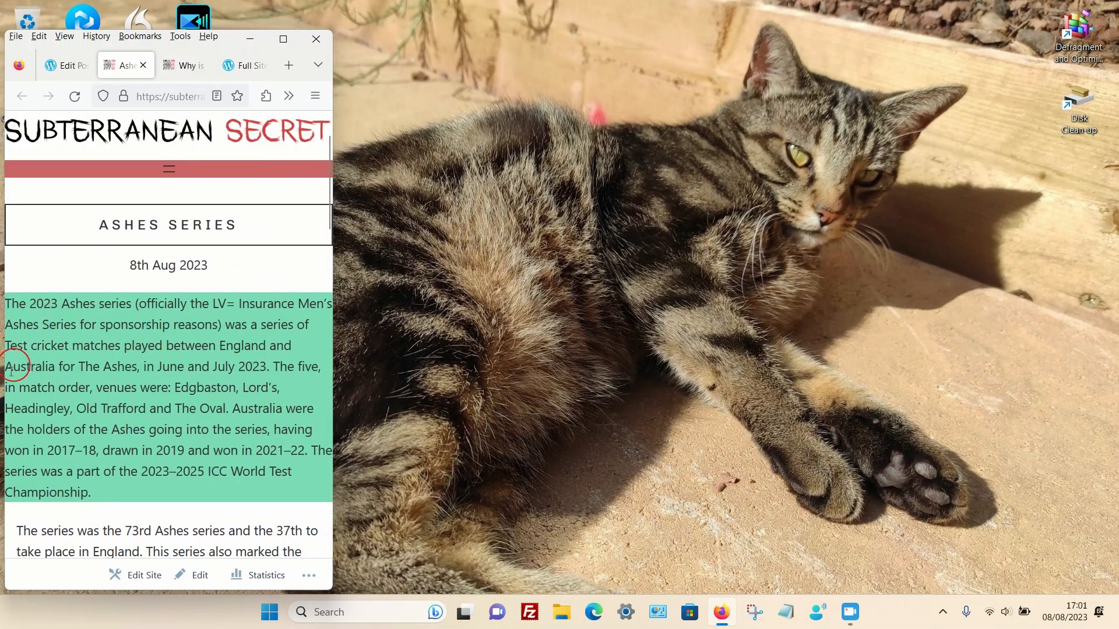
left_click(284, 41)
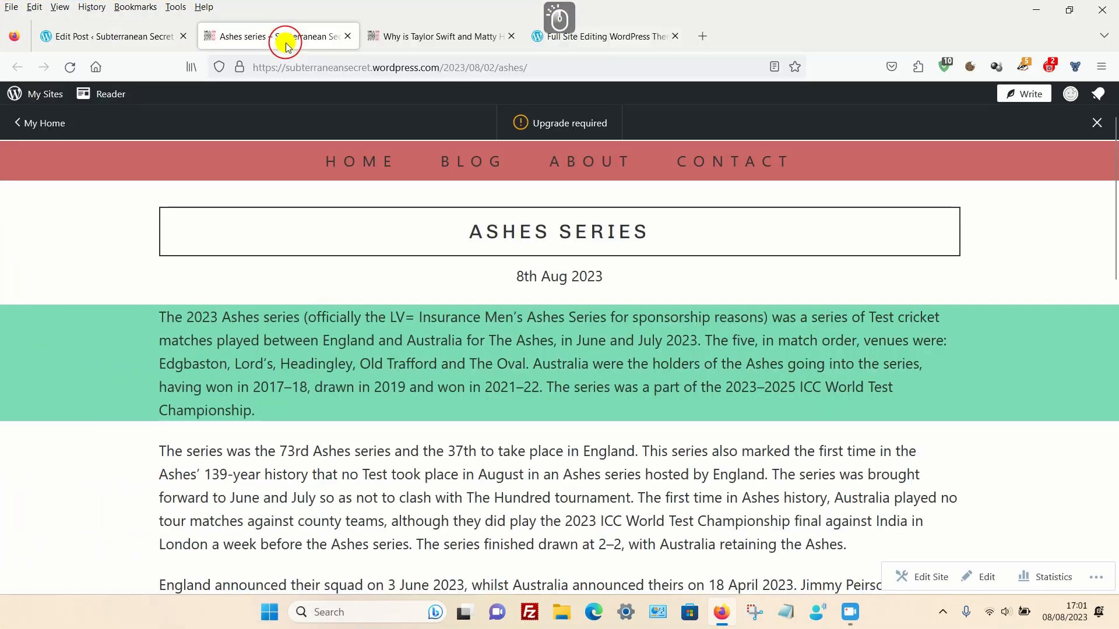
Set the group's vertical and horizontal padding to 3 in the post editor and update the post
left_click(115, 40)
left_click(64, 183)
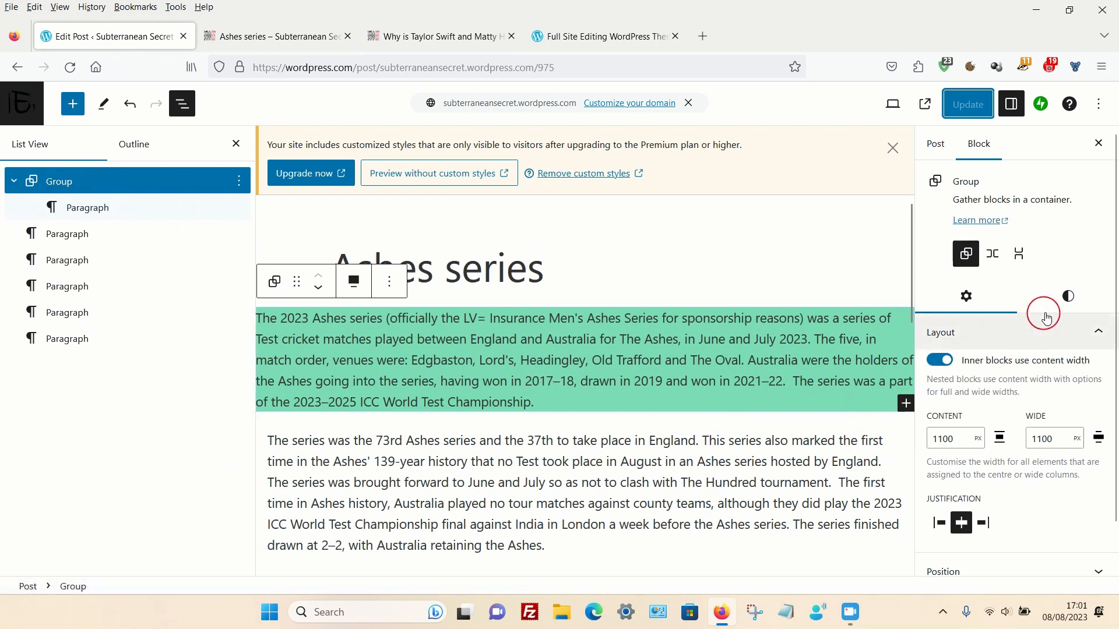
left_click(1066, 298)
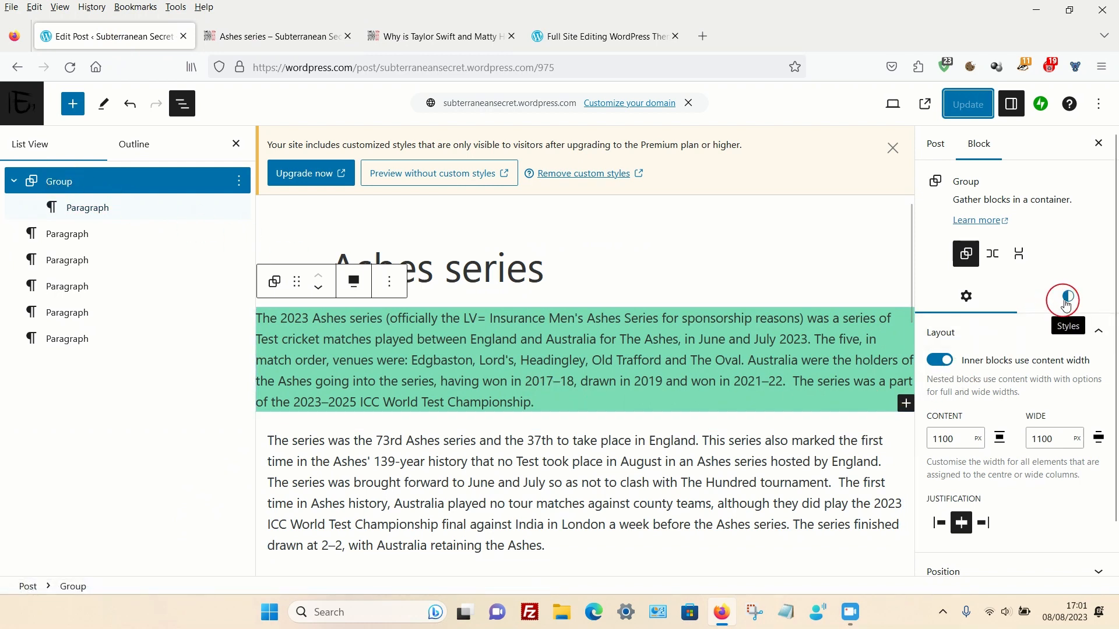
scroll(1025, 301, "down", 2)
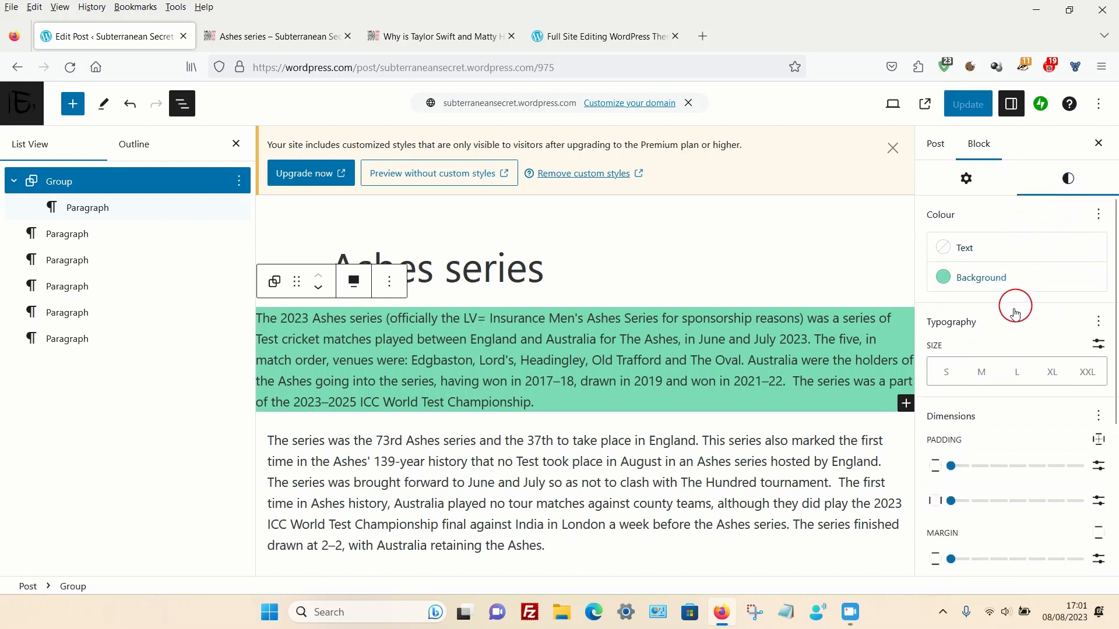
scroll(1017, 297, "down", 3)
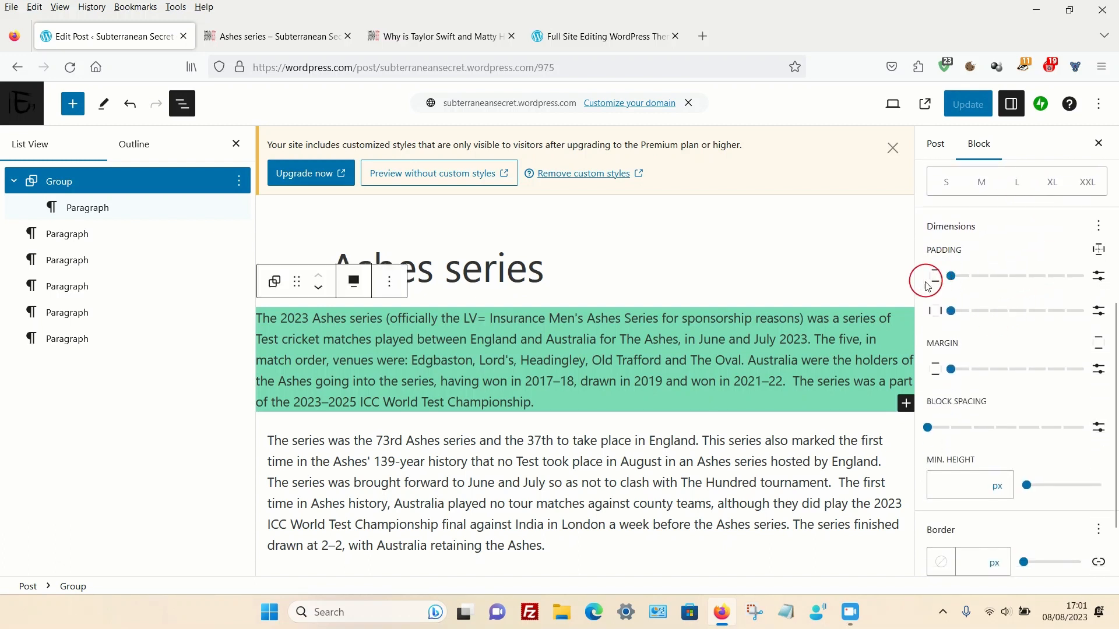
left_click(1099, 252)
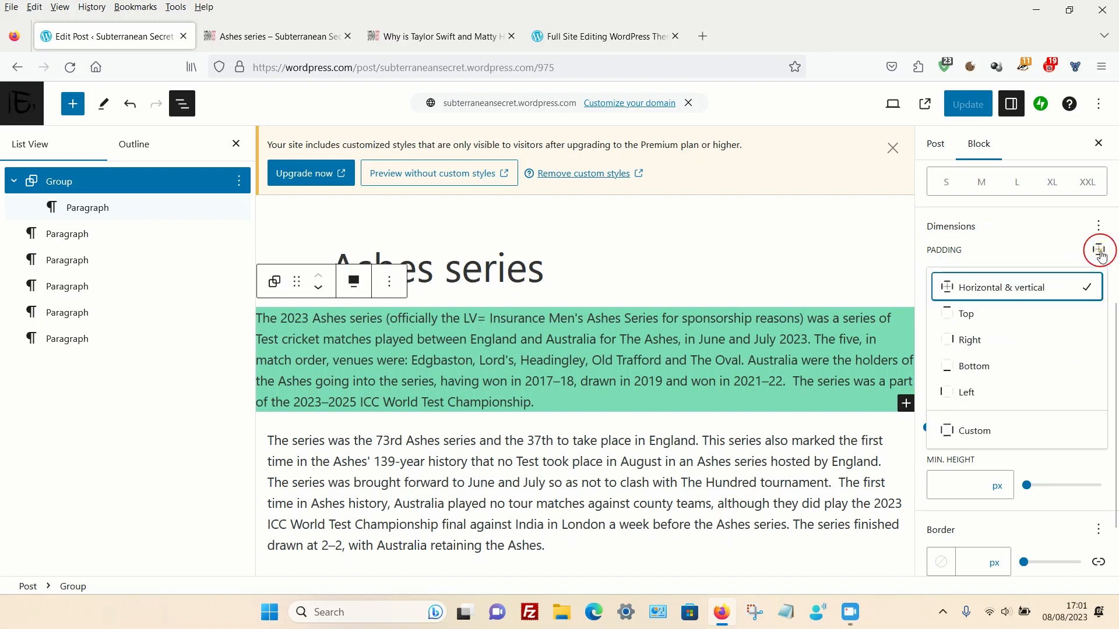
left_click(1099, 252)
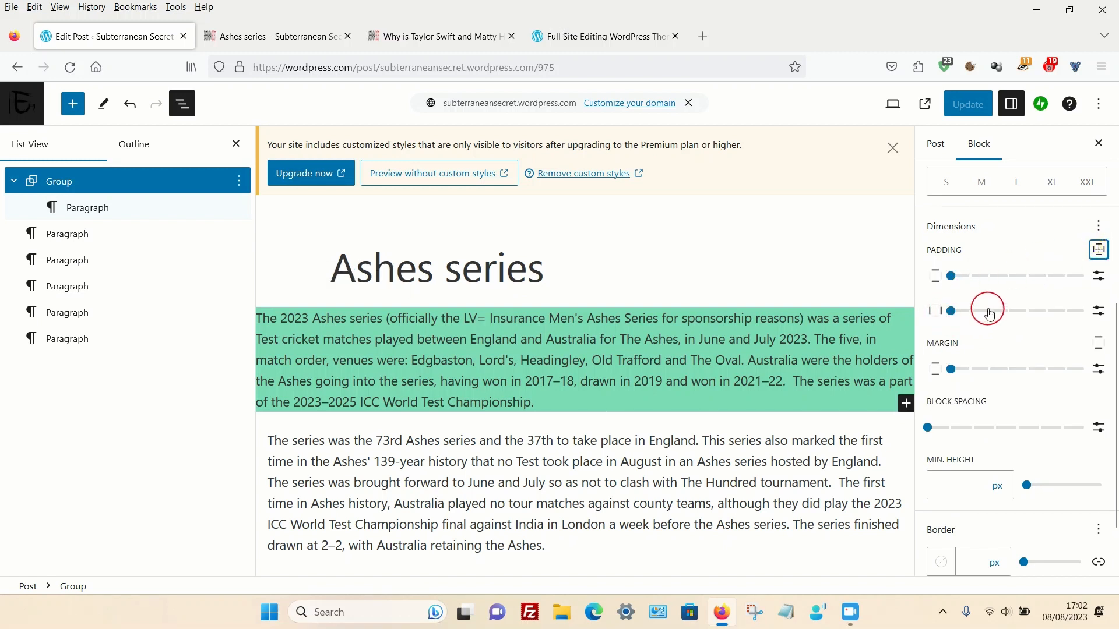
left_click_drag(959, 285, 999, 279)
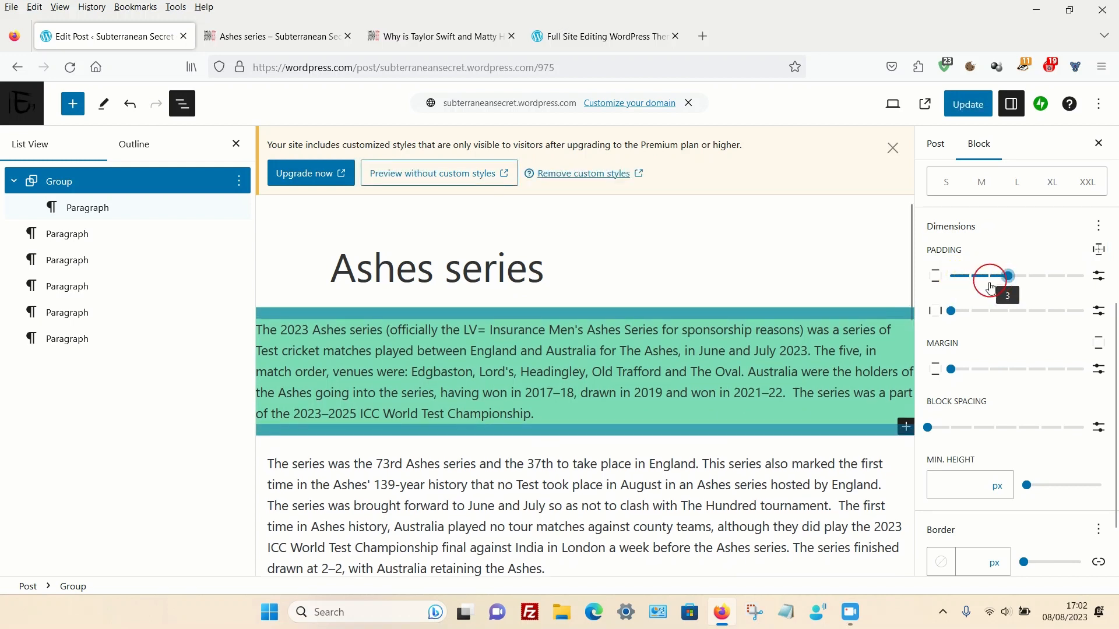
left_click_drag(951, 315, 1010, 321)
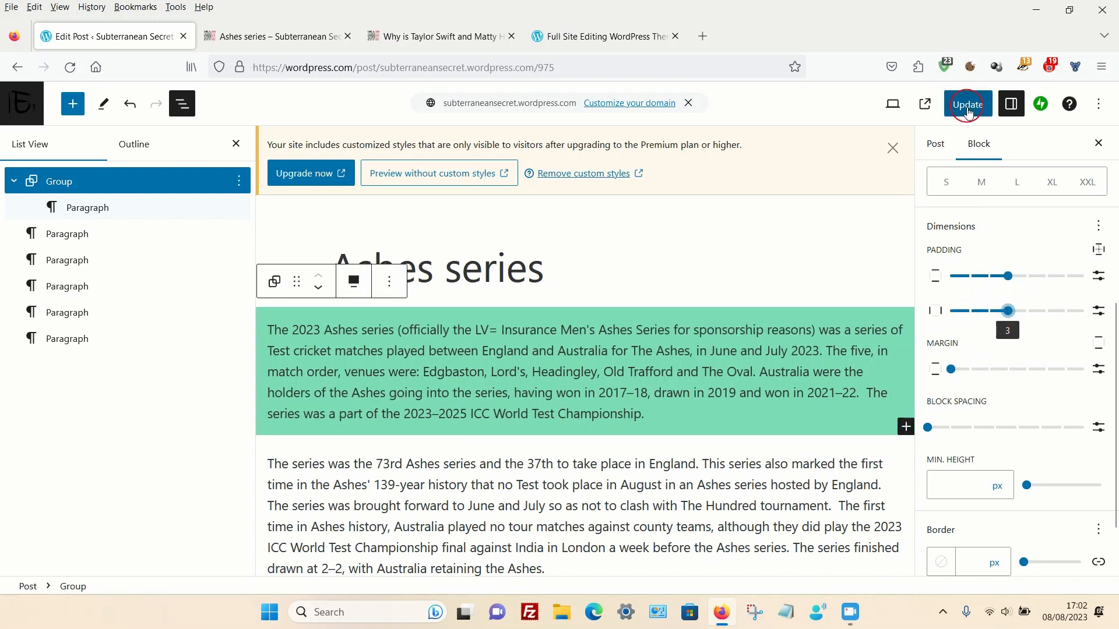
left_click(967, 108)
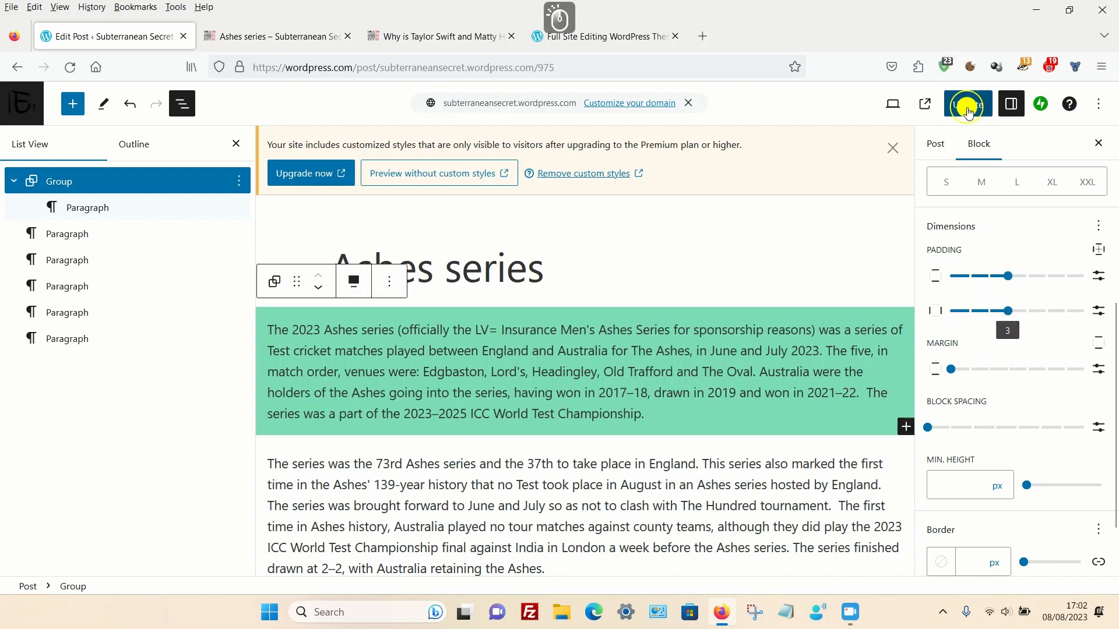
Reload the published post and examine the group's padding at full width and in a narrow browser window
left_click(277, 40)
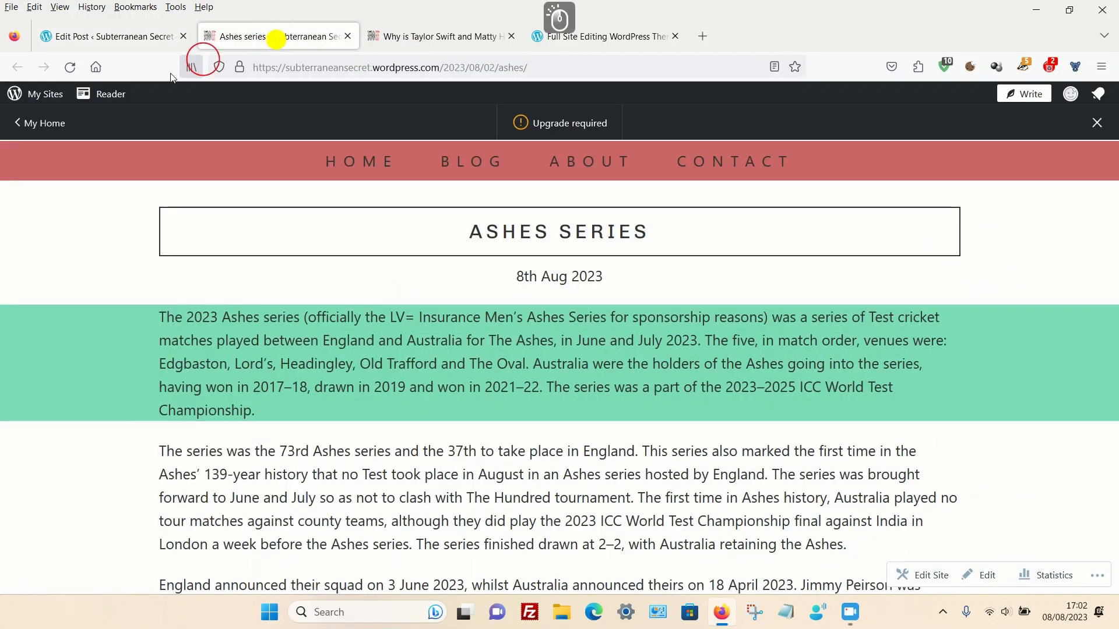
left_click(69, 68)
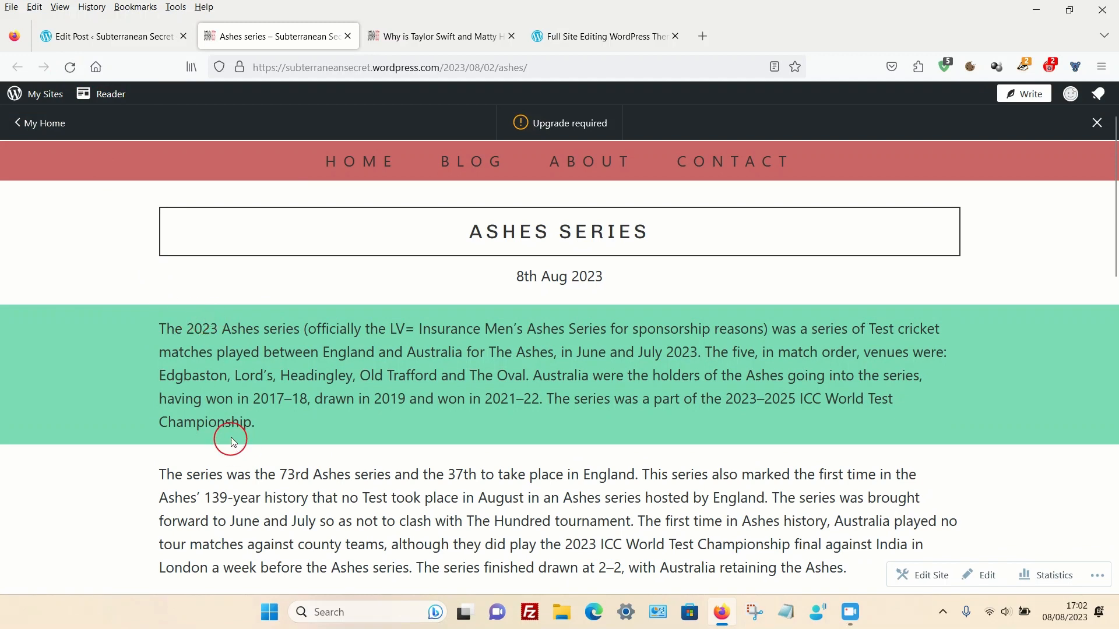
left_click(1069, 10)
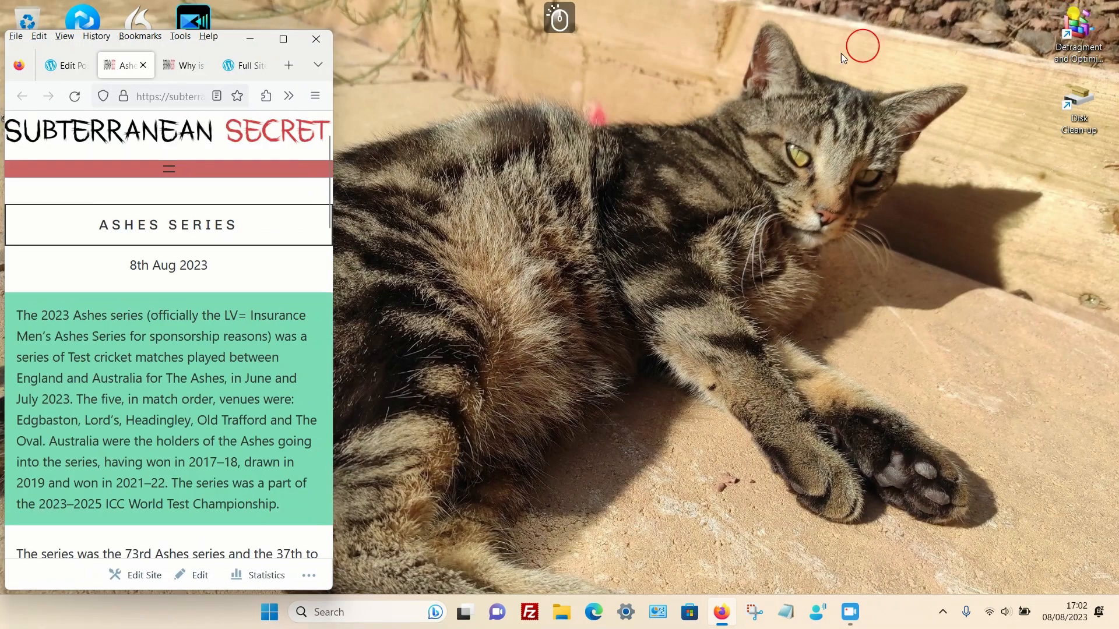
mouse_move(334, 298)
left_mouse_down()
mouse_move(432, 317)
mouse_move(323, 317)
left_mouse_up()
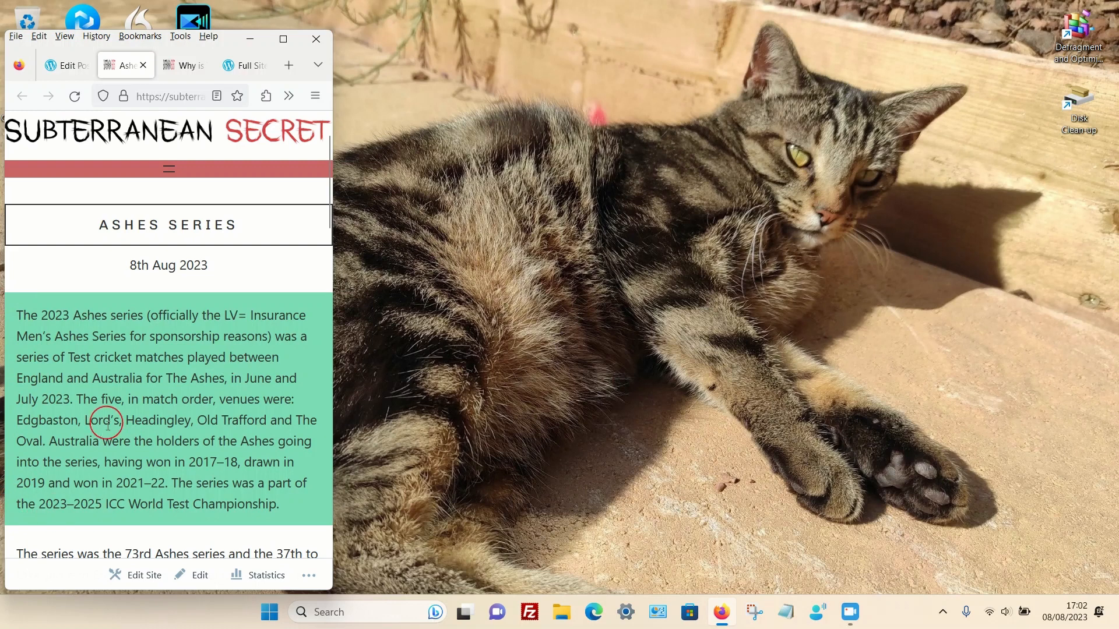
Examine the published post's green group and following paragraphs in the narrow window, then maximize the window and check them at full width
scroll(105, 443, "down", 10)
scroll(100, 449, "up", 6)
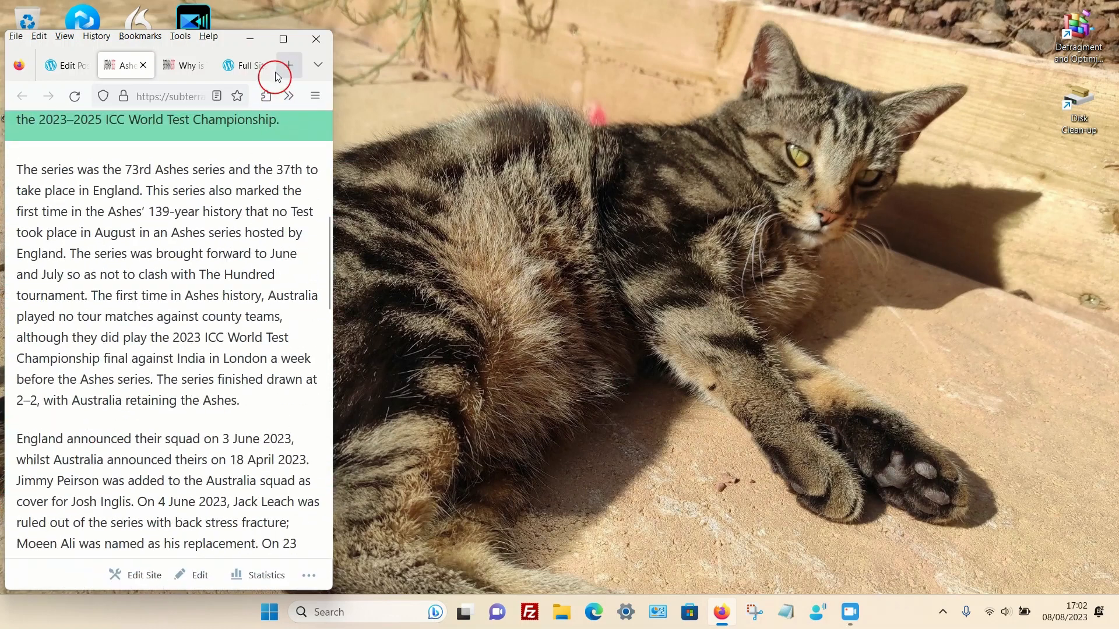
left_click(285, 42)
scroll(512, 212, "up", 5)
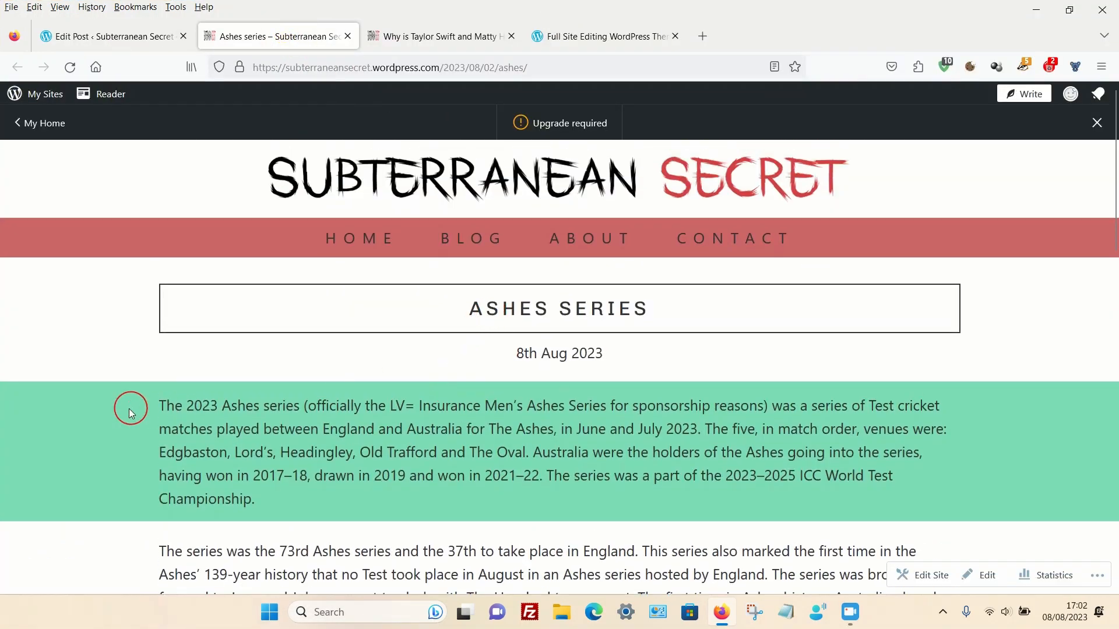
scroll(105, 408, "down", 2)
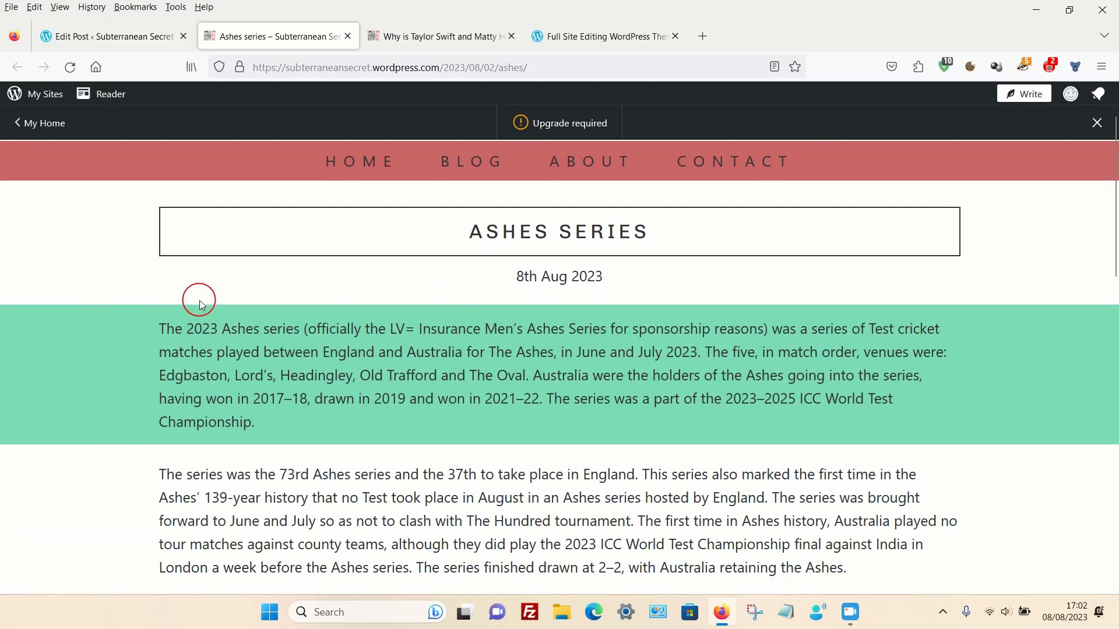
Switch to the example Taylor Swift post and examine the grey bordered box between its green and blue sections
left_click(94, 36)
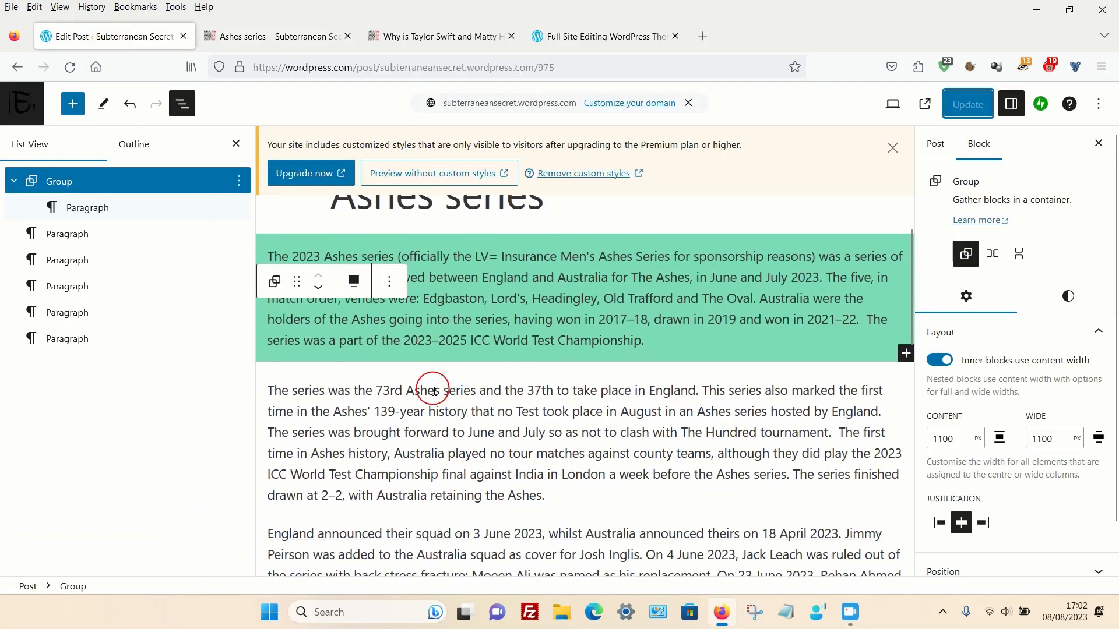
left_click(426, 37)
scroll(350, 321, "down", 5)
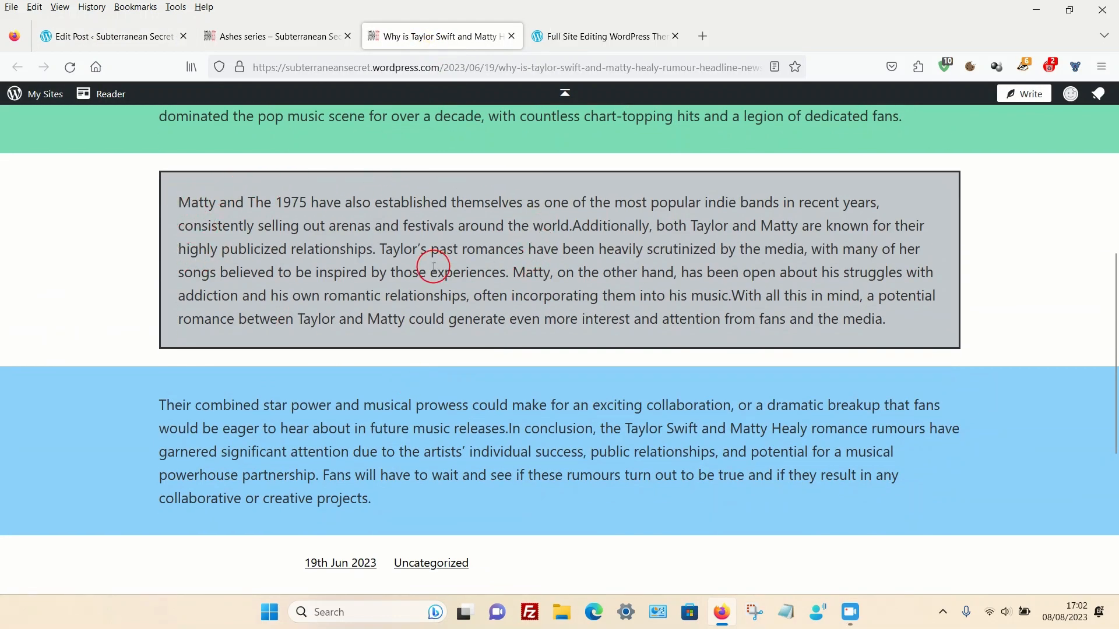
scroll(379, 314, "up", 2)
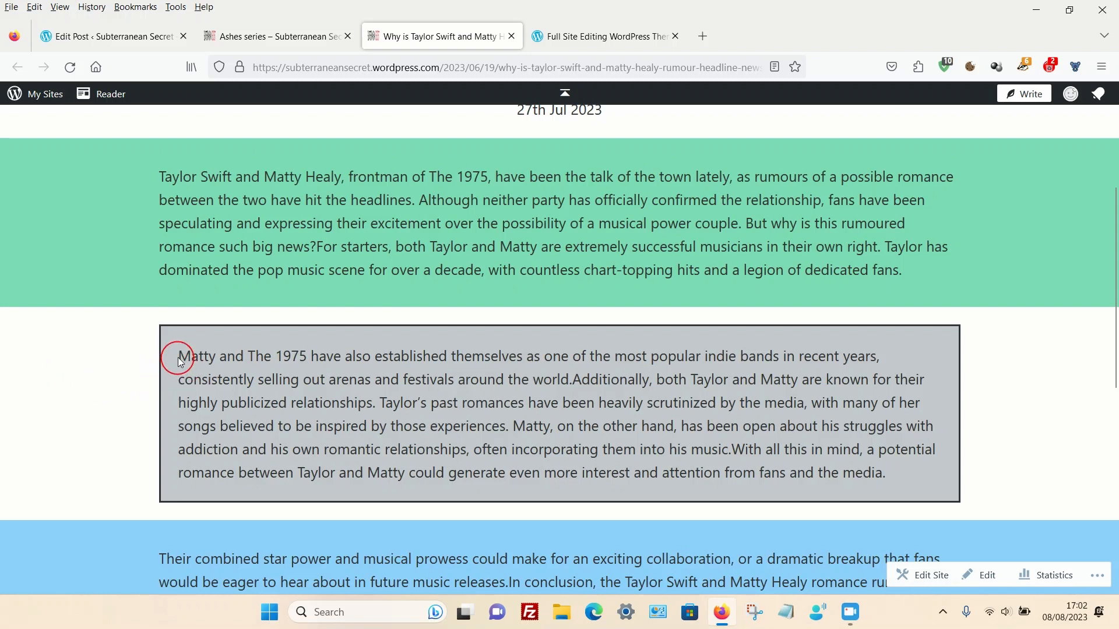
scroll(283, 365, "down", 2)
scroll(285, 338, "up", 2)
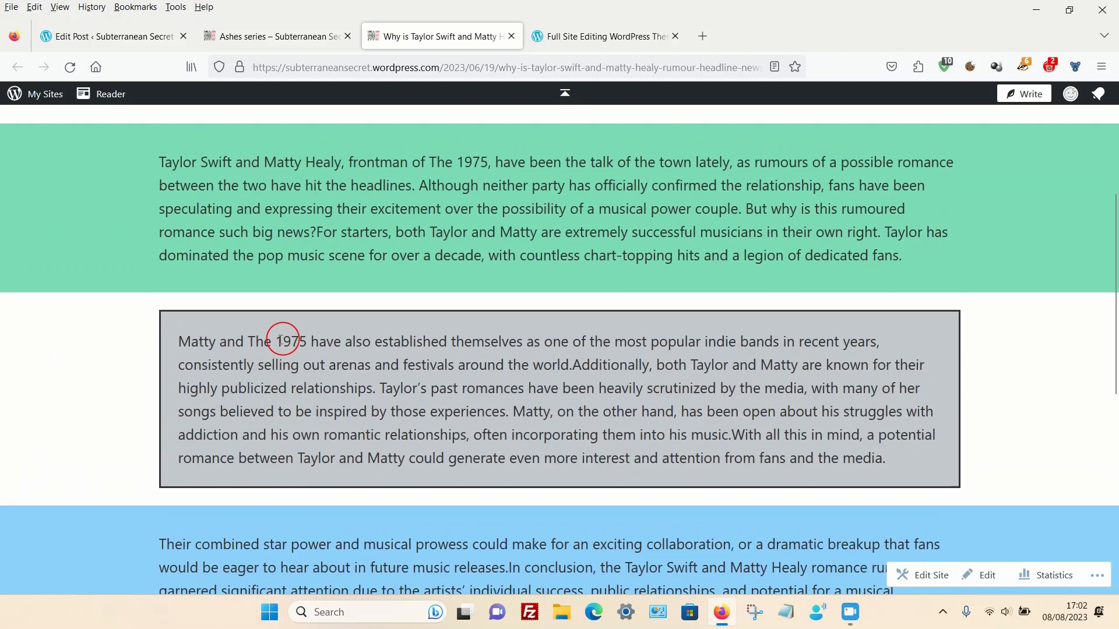
Return to the post editor, group the paragraph directly below the green group and set the new group's content width to 1100 px
left_click(113, 35)
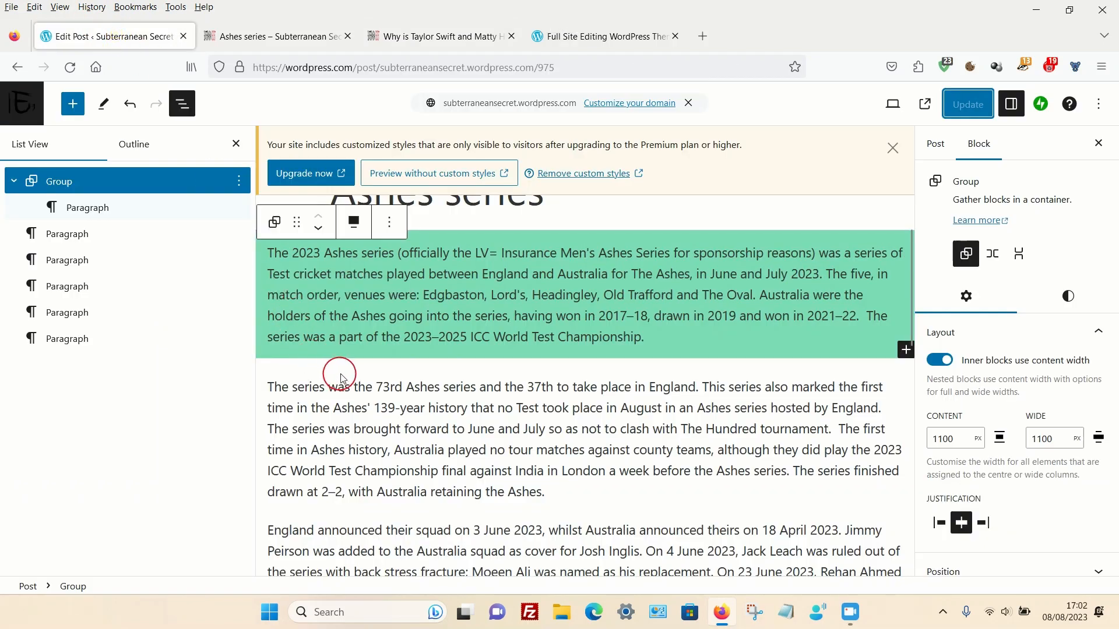
left_click(16, 183)
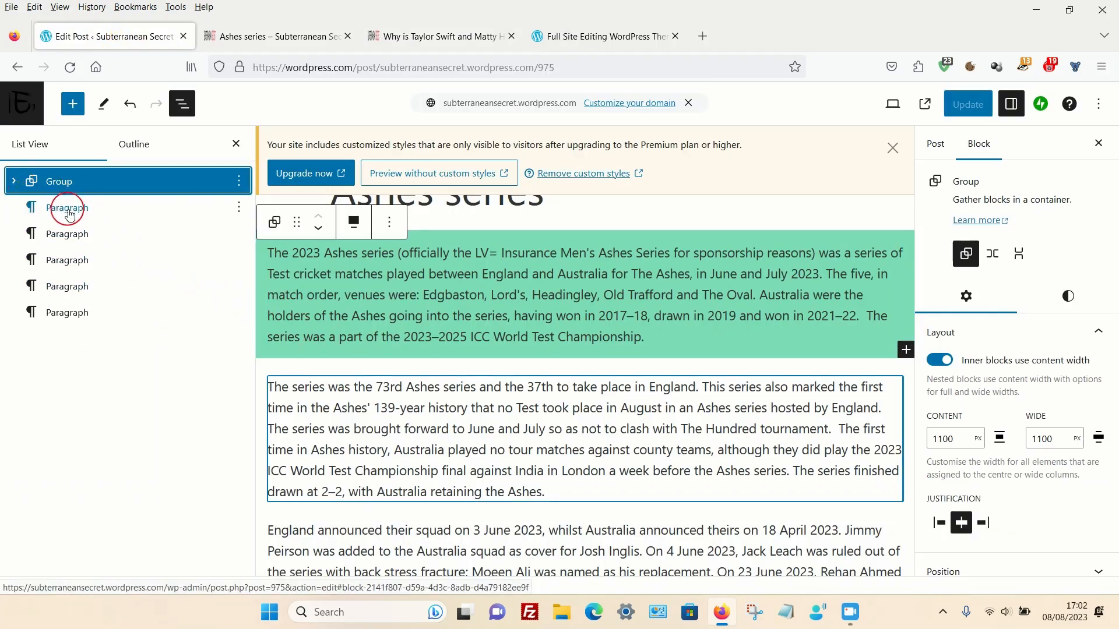
left_click(36, 207)
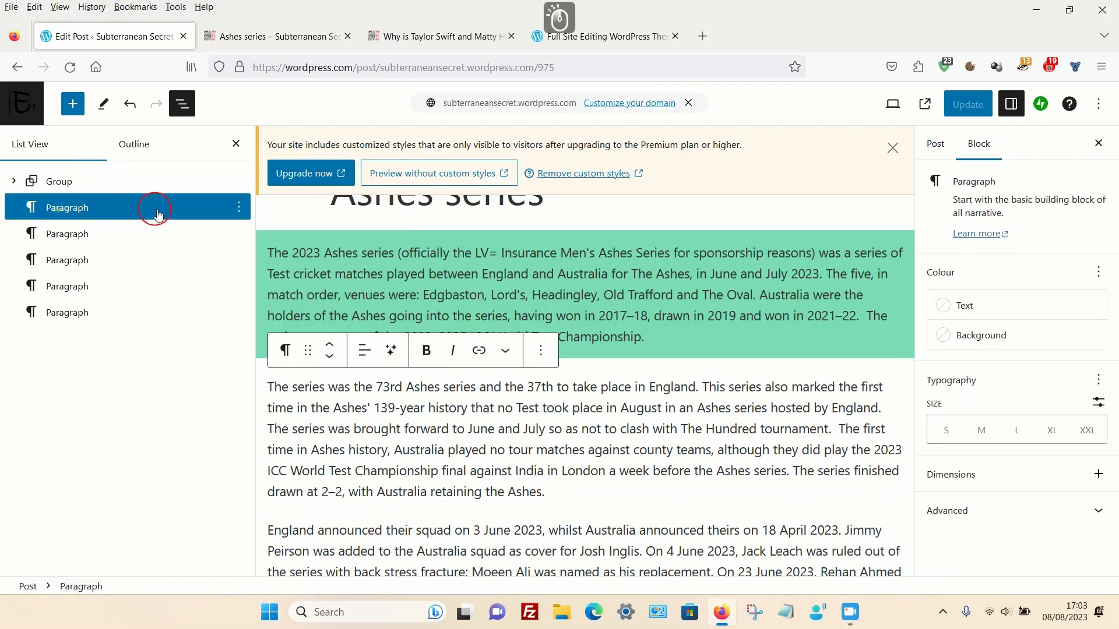
left_click(239, 208)
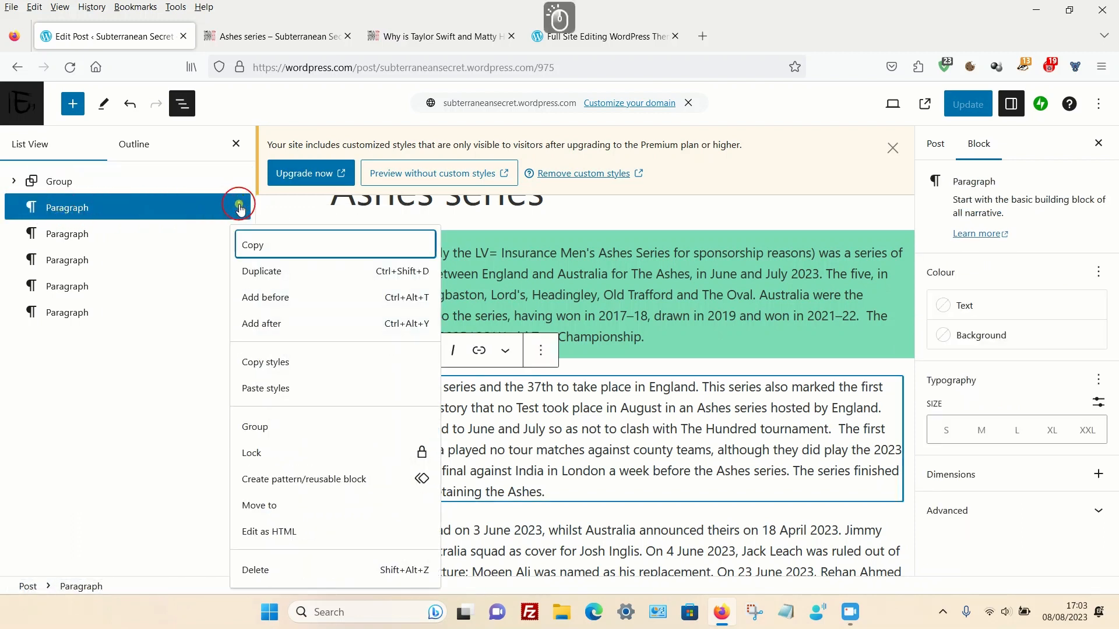
left_click(255, 427)
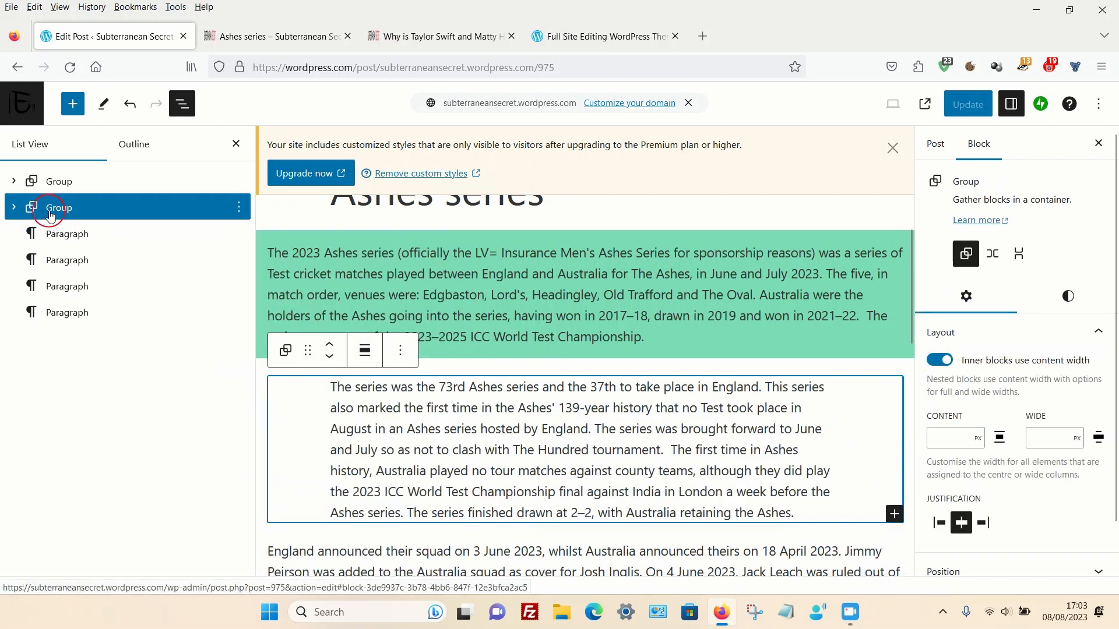
left_click(952, 441)
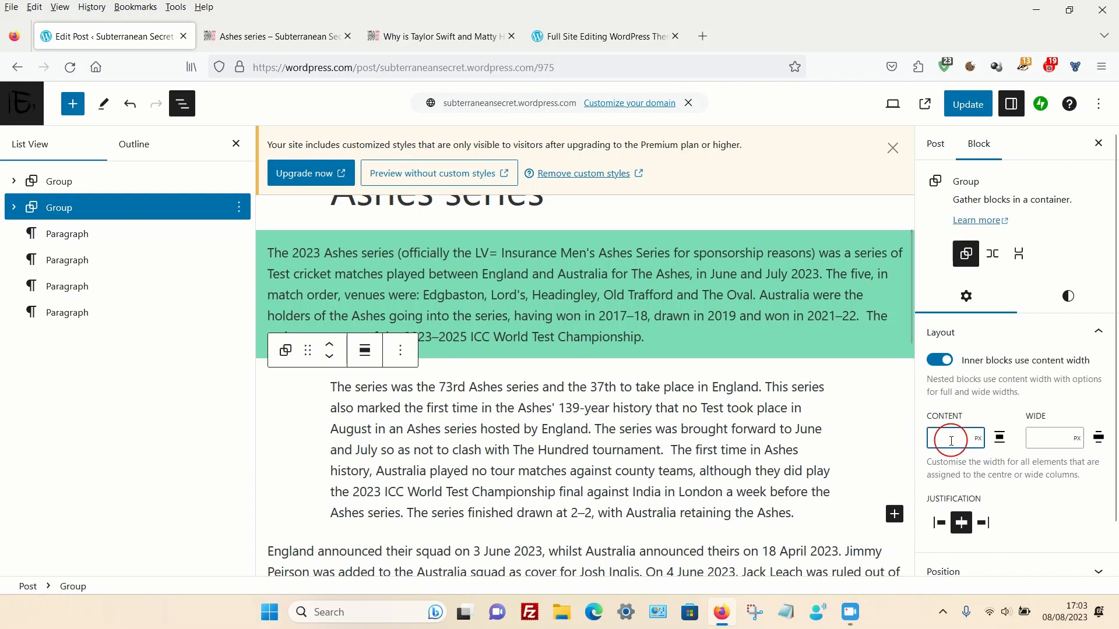
type("1100")
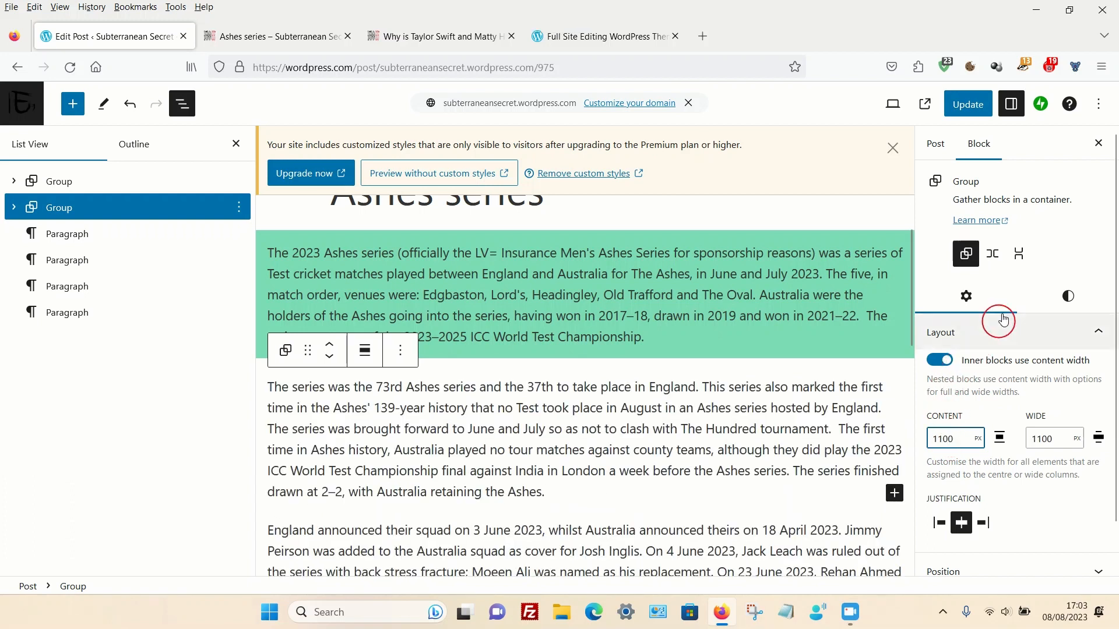
Set the second group's background colour to the default Cyan bluish gray
left_click(1075, 298)
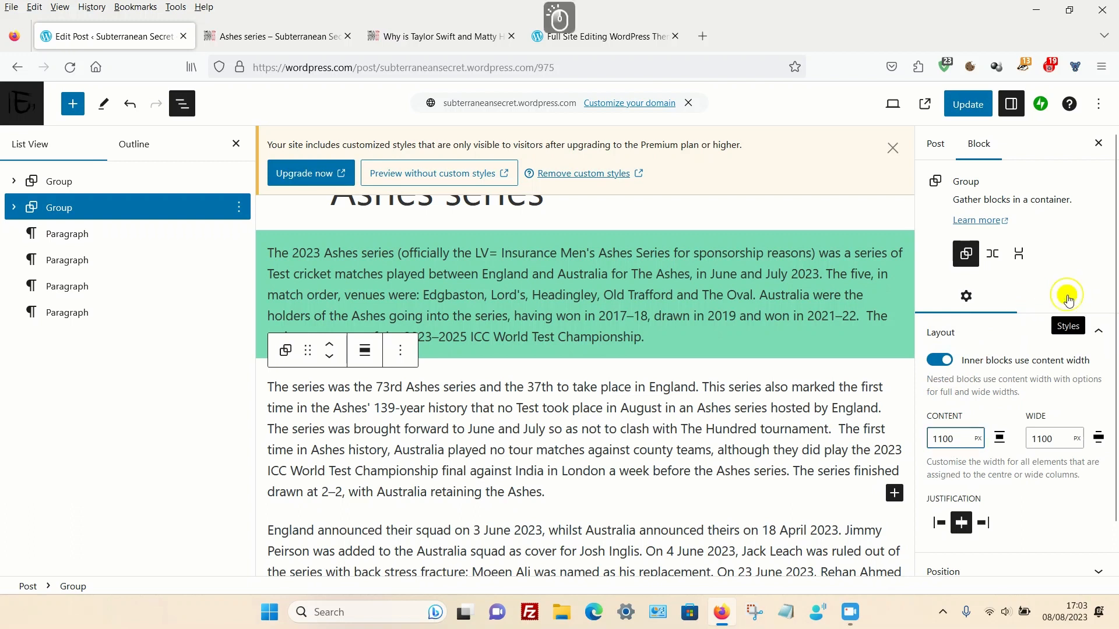
left_click(1068, 297)
left_click(962, 402)
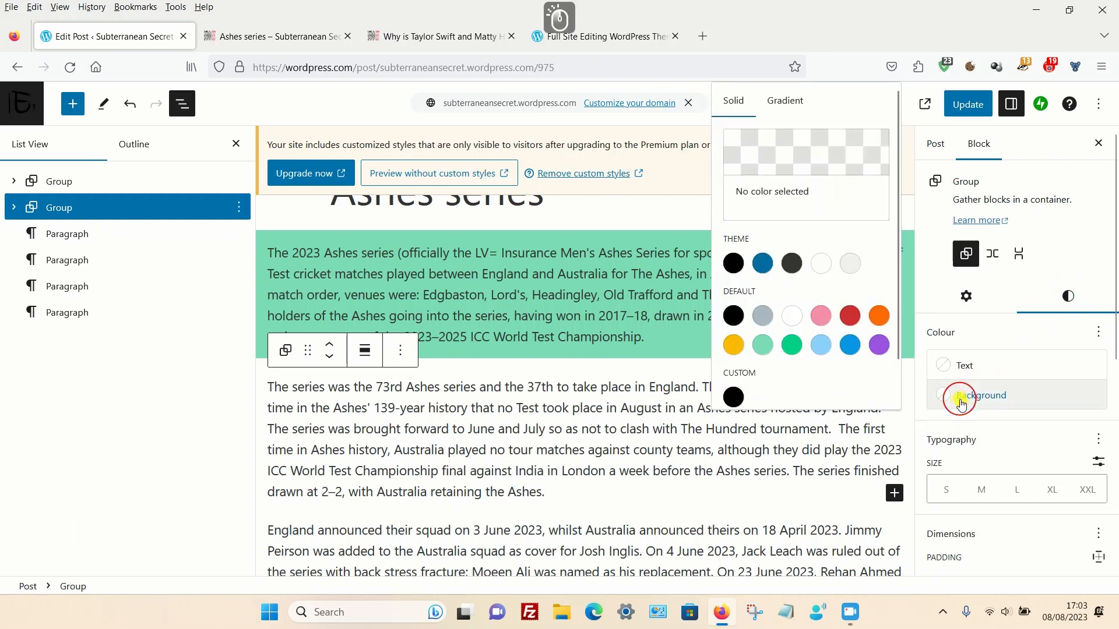
left_click(850, 264)
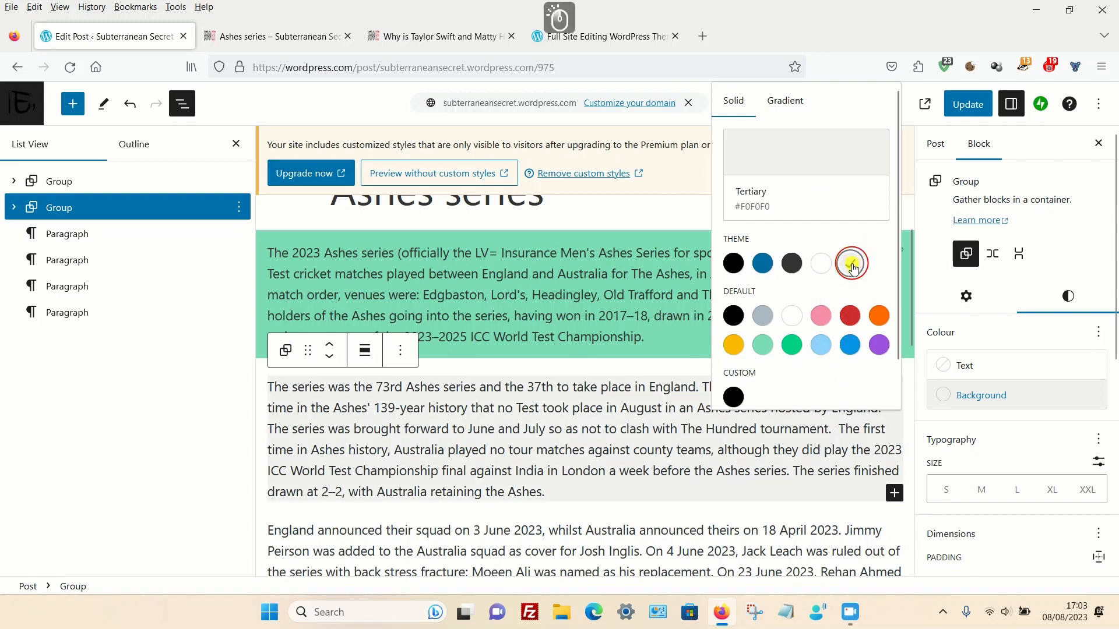
left_click(767, 319)
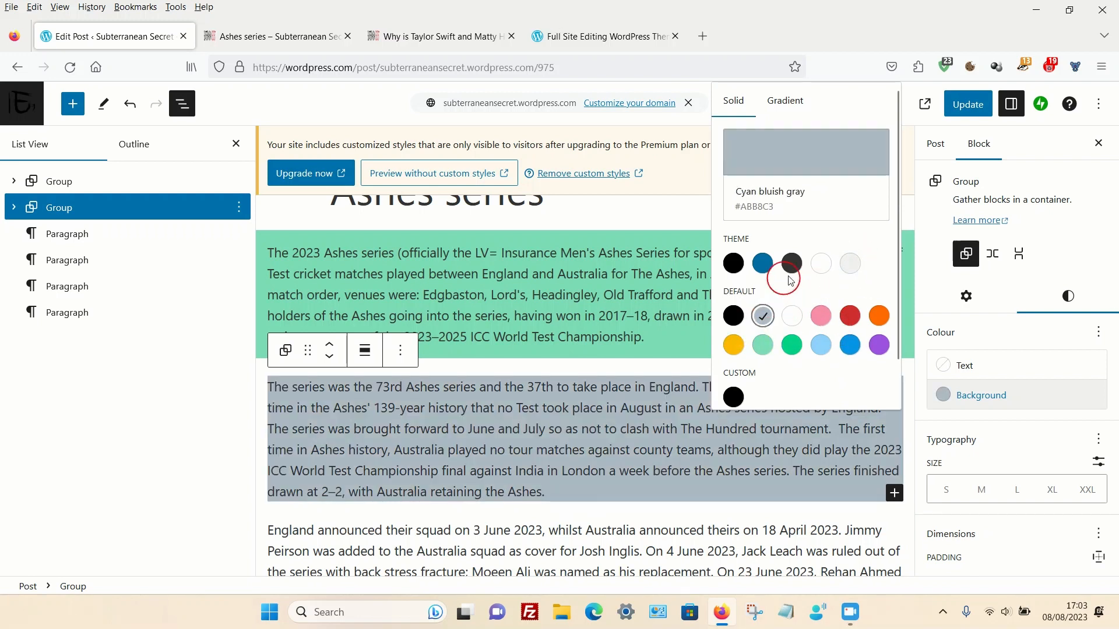
left_click(991, 337)
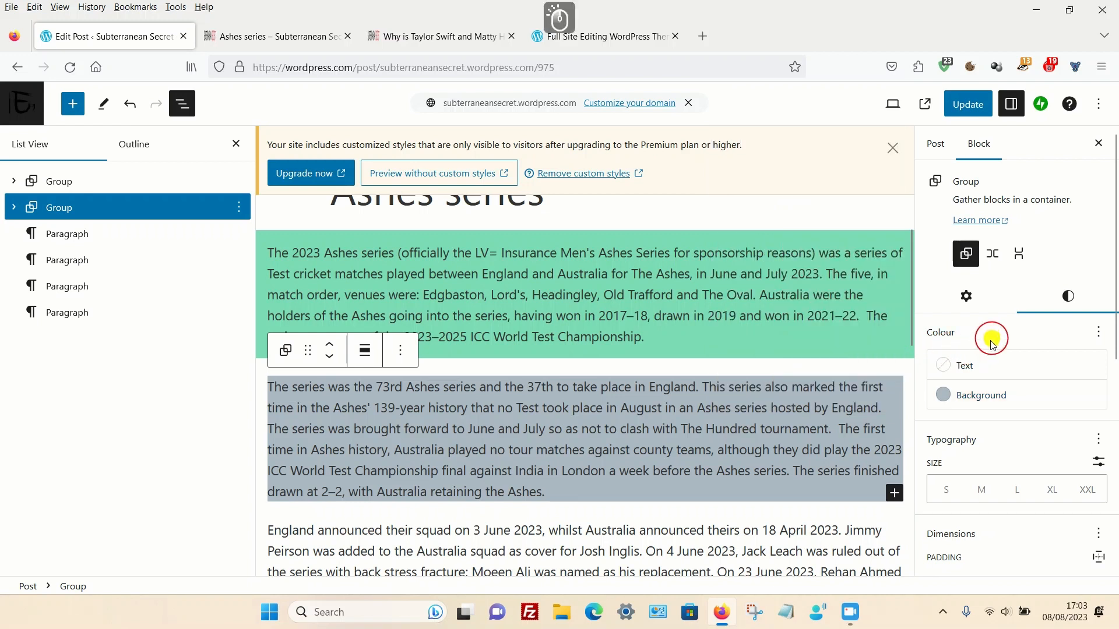
Set the second group's vertical padding to 3 and its horizontal padding to 2
scroll(1012, 367, "down", 3)
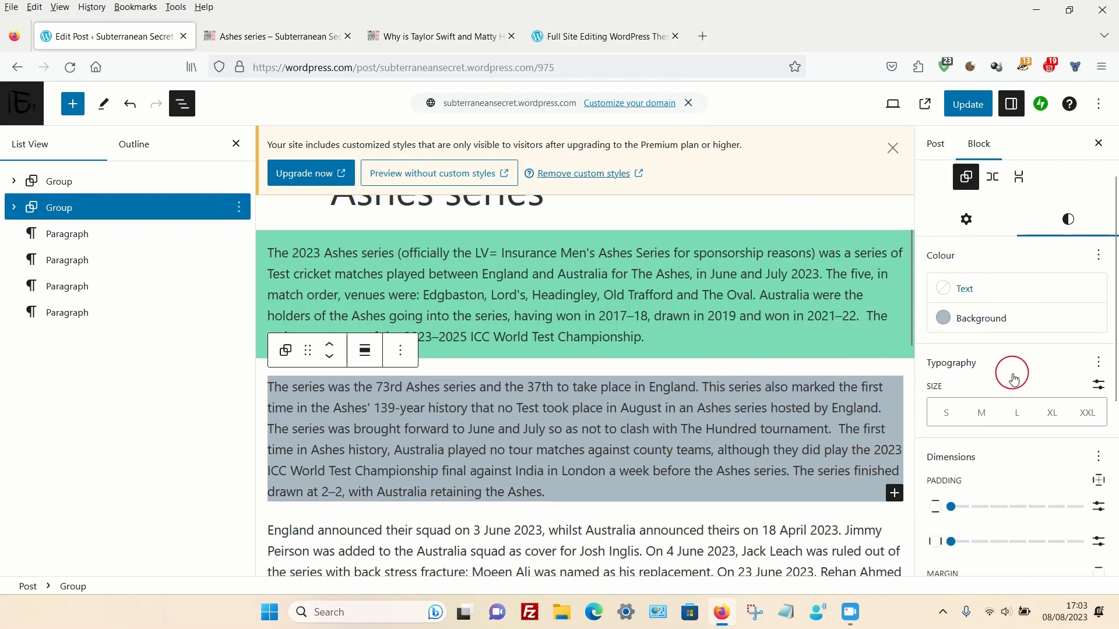
scroll(1074, 313, "up", 3)
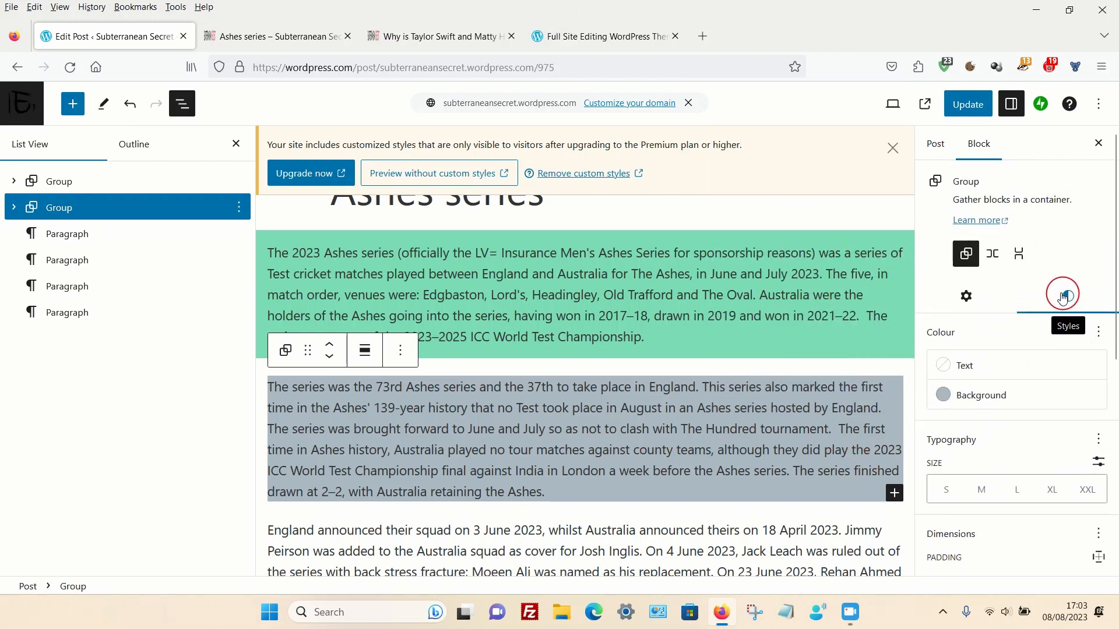
scroll(1062, 296, "down", 5)
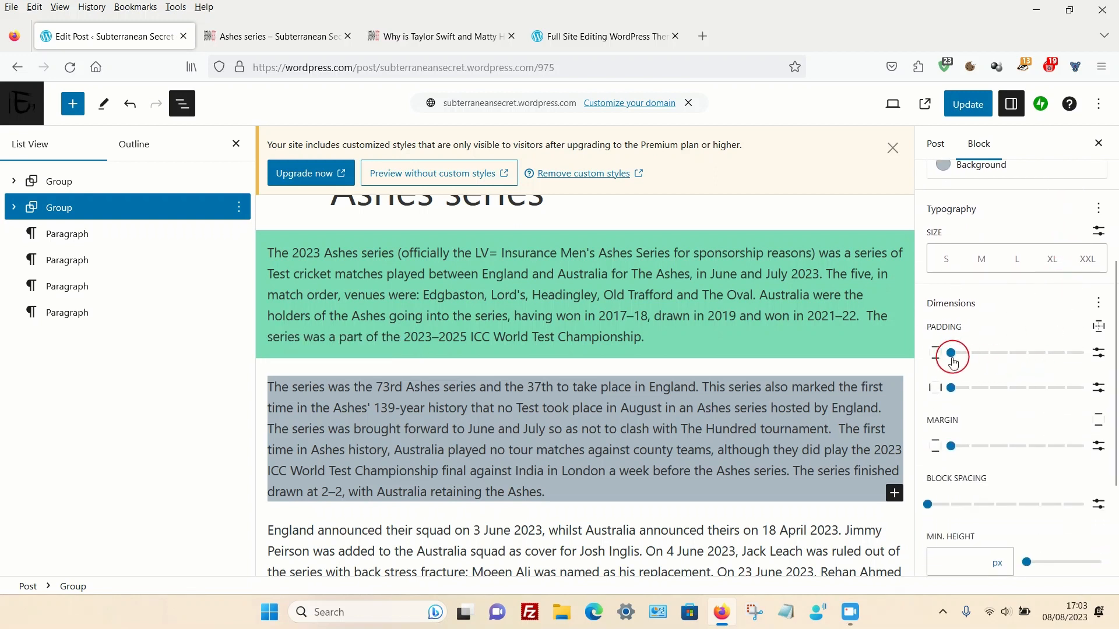
left_click(952, 359)
left_click_drag(952, 360, 1002, 365)
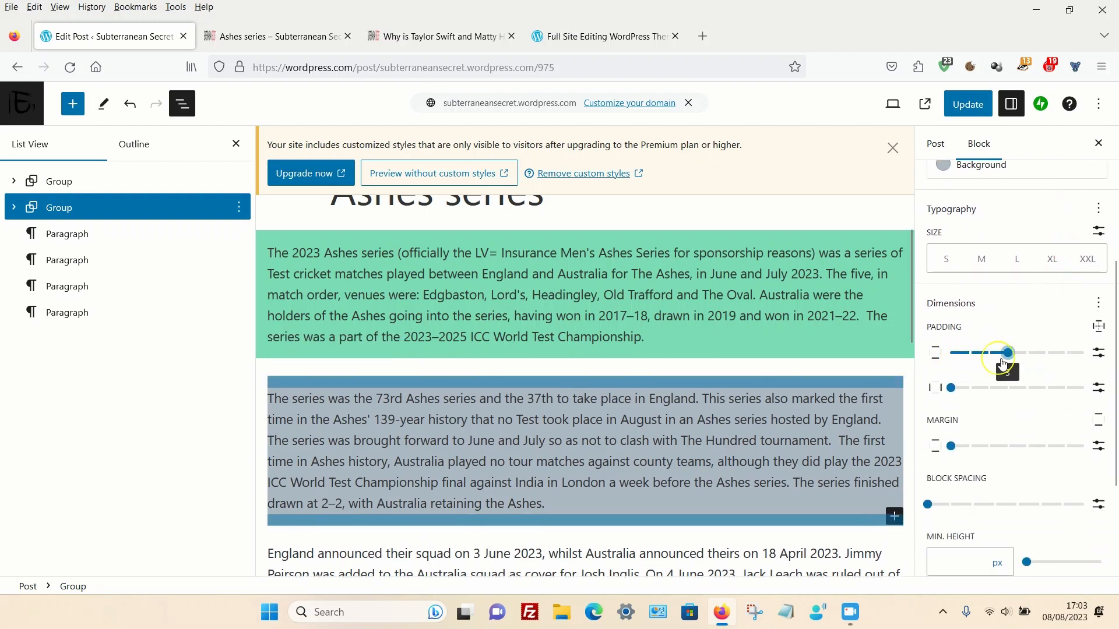
left_click_drag(951, 389, 1004, 390)
scroll(972, 334, "down", 2)
scroll(970, 330, "down", 2)
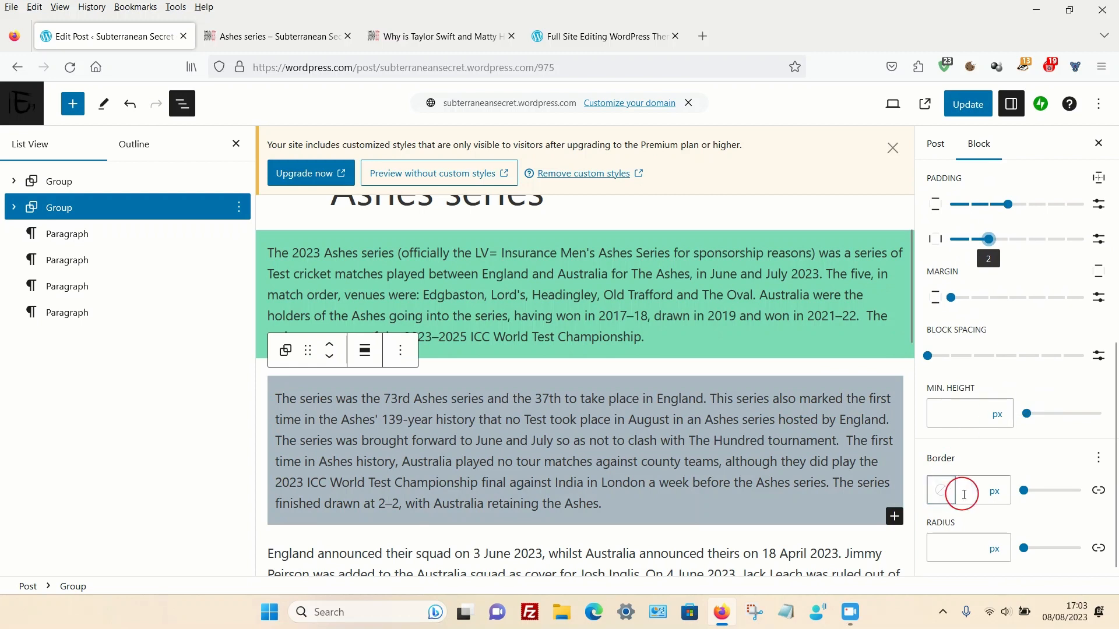
Give the second group a 4 px border and update the post
left_click(943, 492)
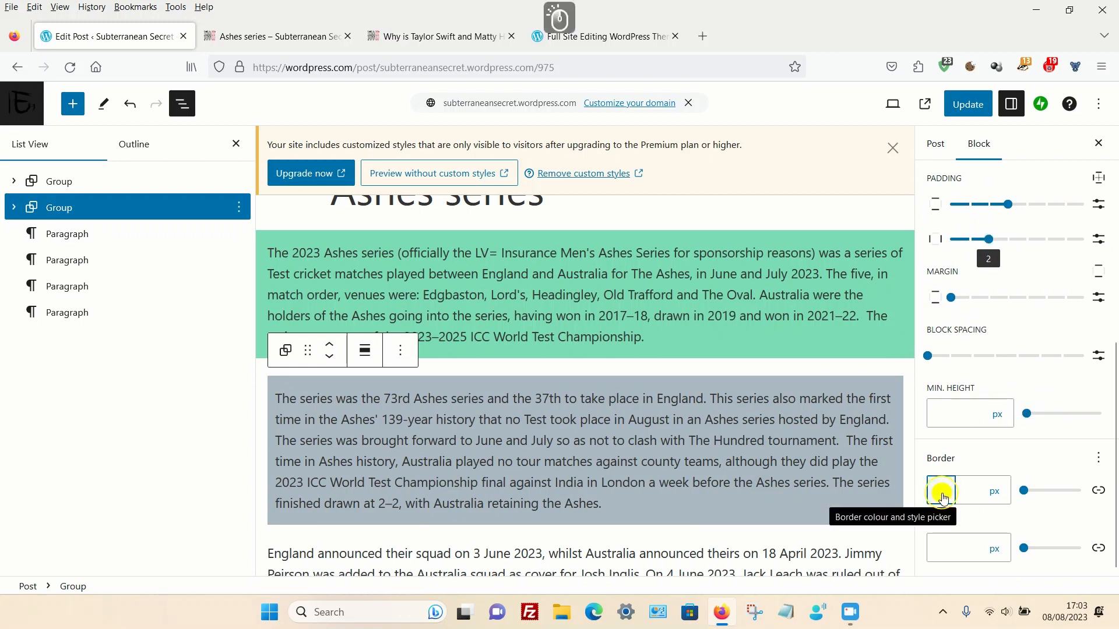
left_click(975, 491)
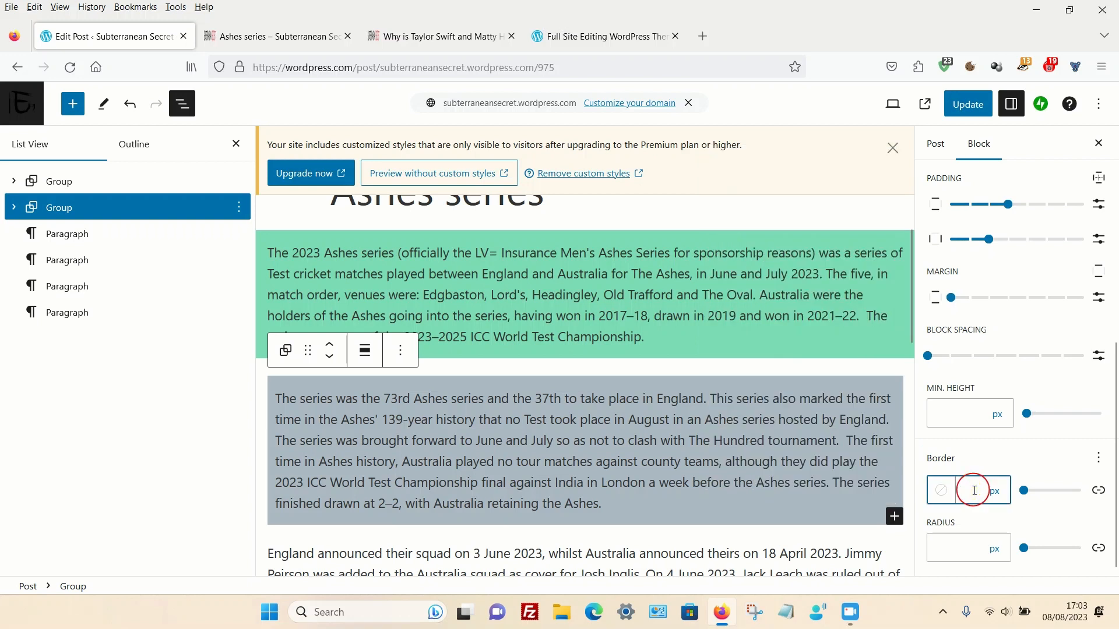
type("4")
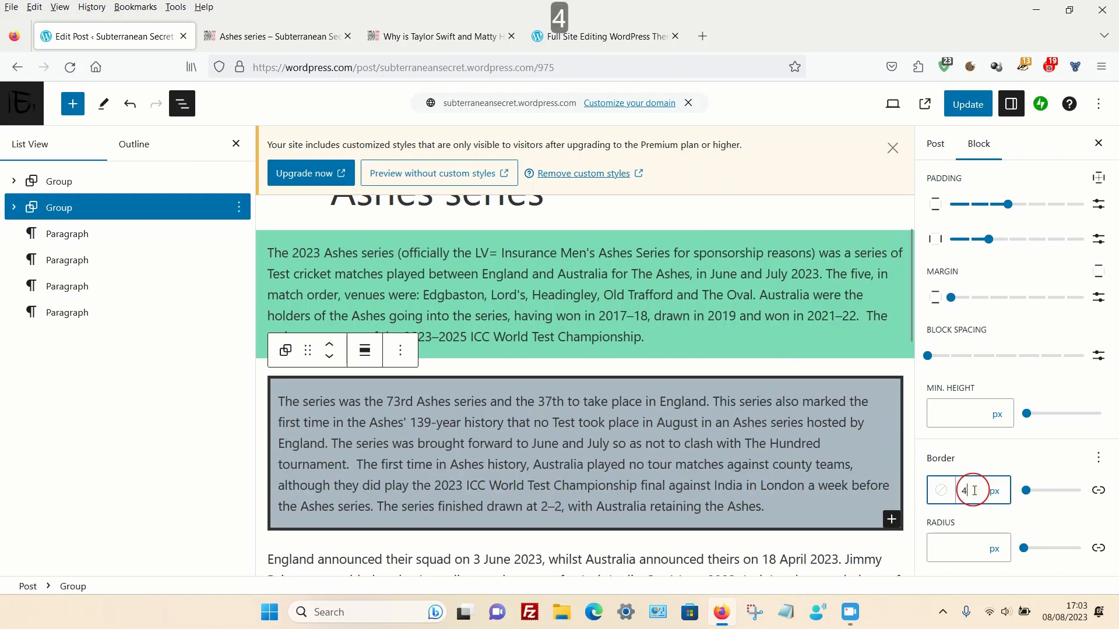
left_click(963, 107)
Reload the published Ashes series post and examine the grey bordered group beneath the green section
left_click(240, 37)
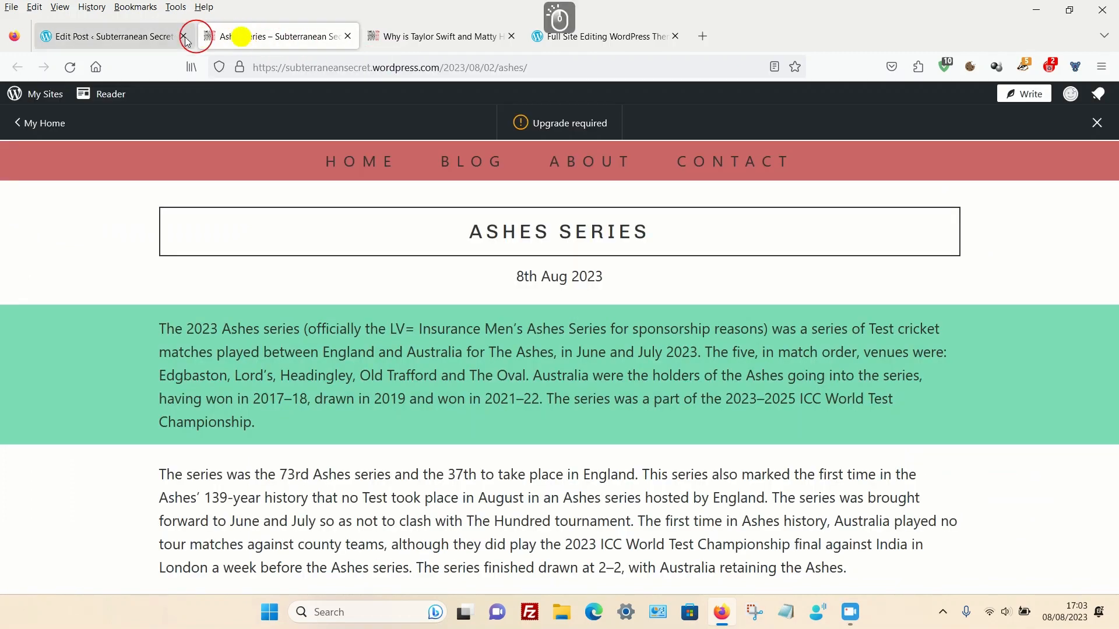
left_click(70, 67)
scroll(138, 181, "down", 4)
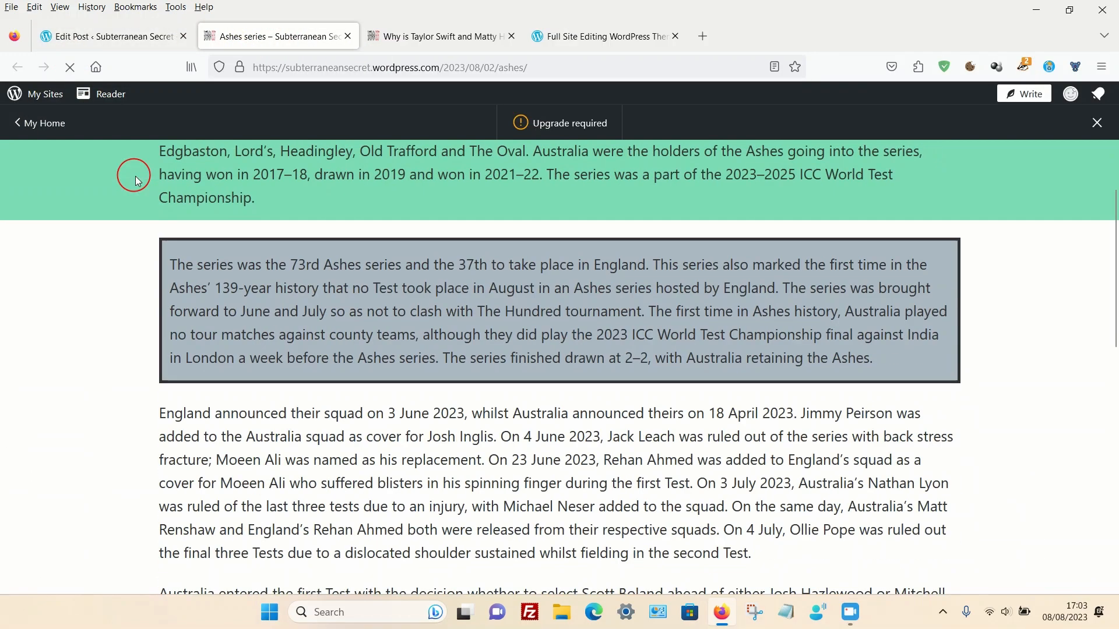
scroll(136, 180, "up", 3)
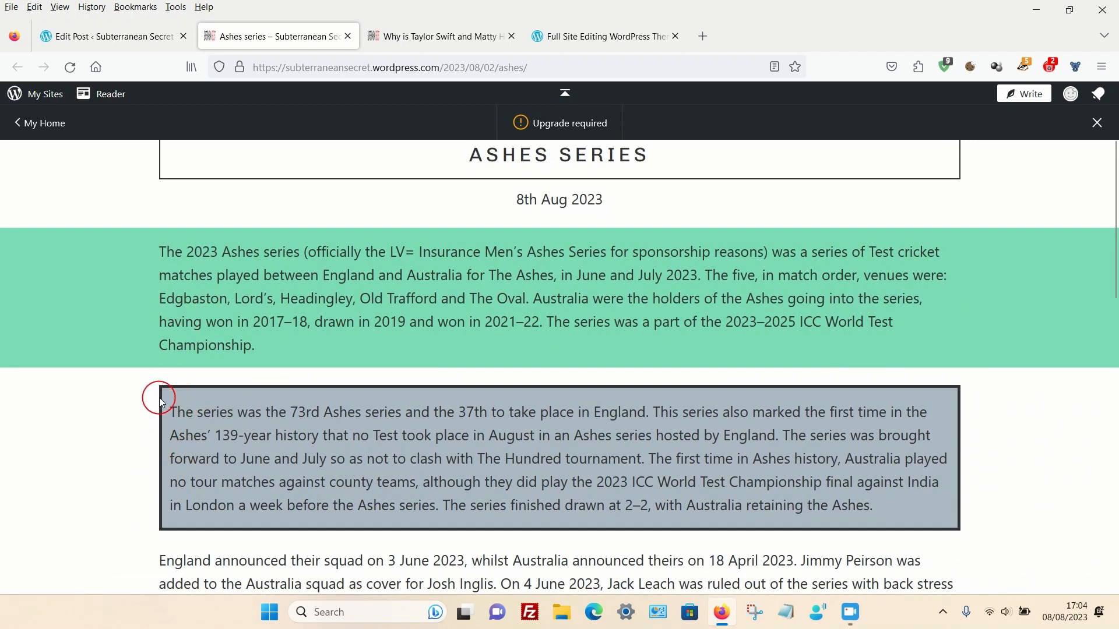
scroll(437, 395, "down", 4)
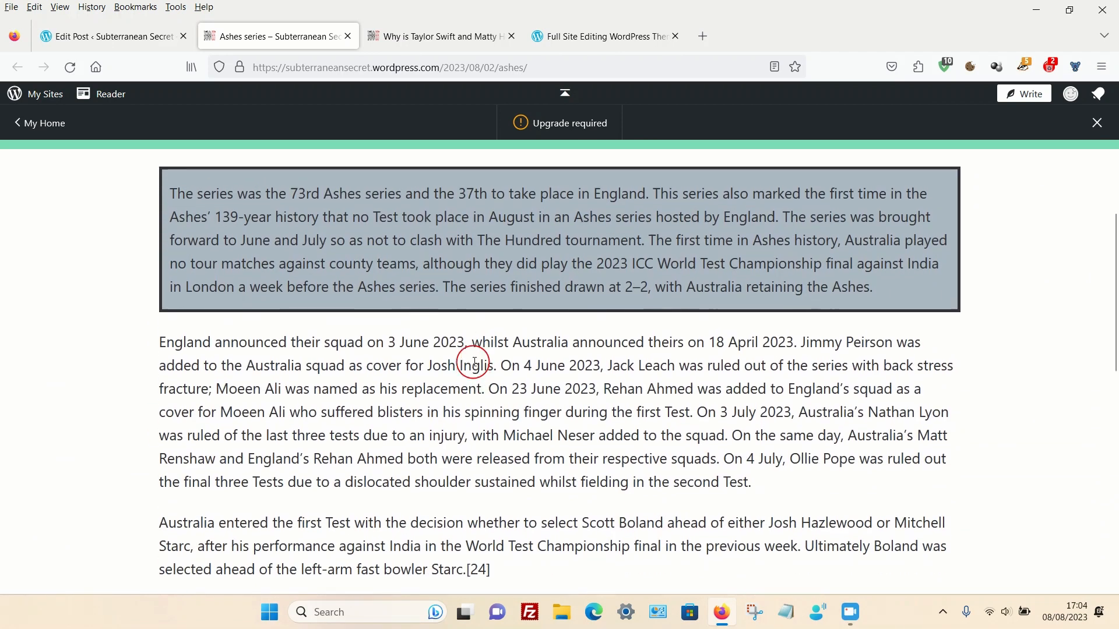
scroll(438, 368, "up", 5)
scroll(432, 367, "up", 1)
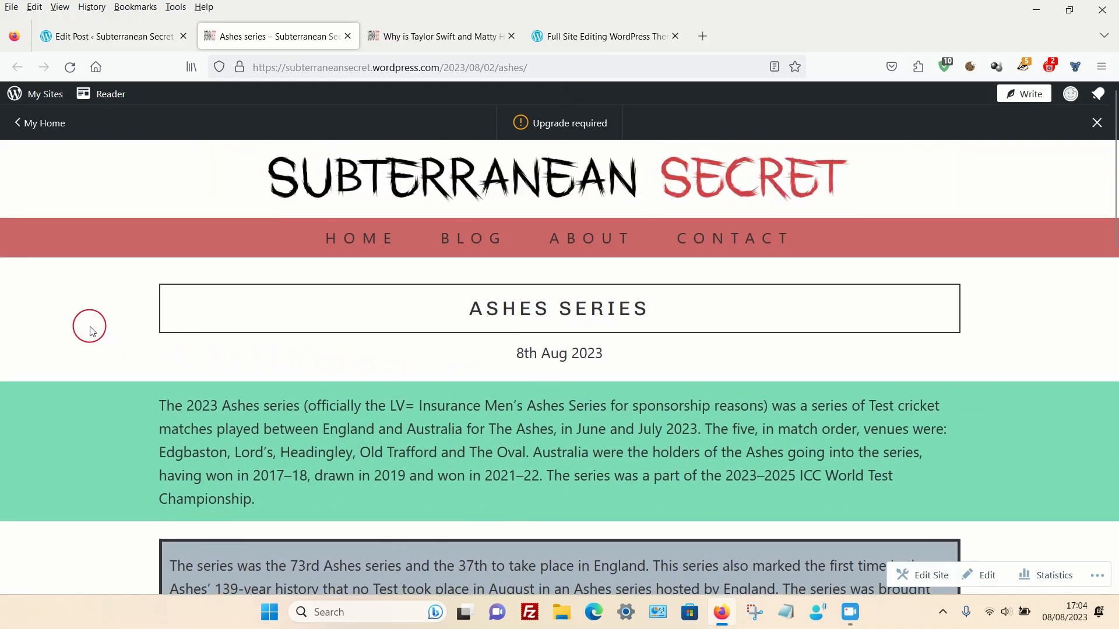